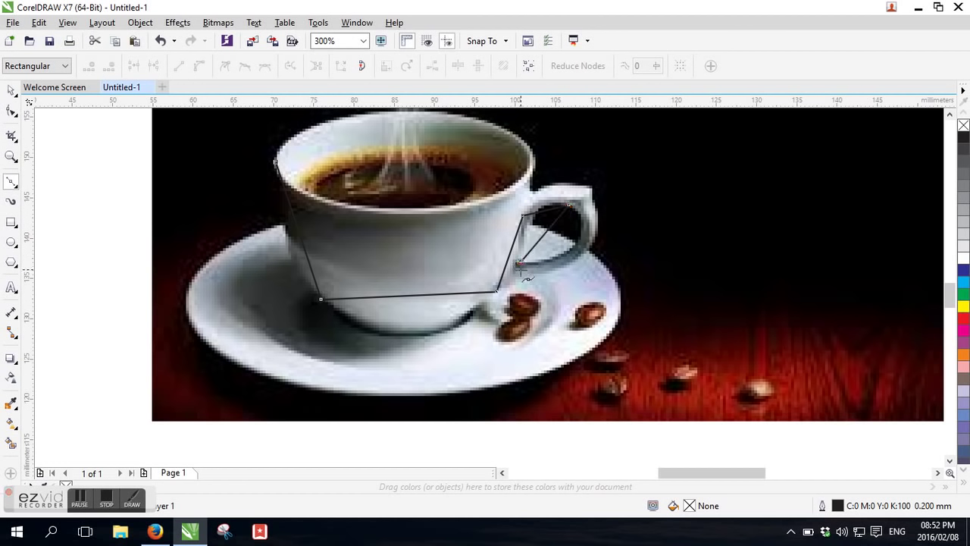
Step: Complete the straight-segment Bezier outline round the handle and back along the cup's inner edge, closing it at the rim's start node
{"action": "left_click", "coordinate": [592, 241]}
{"action": "left_click", "coordinate": [513, 198]}
{"action": "left_click", "coordinate": [485, 279]}
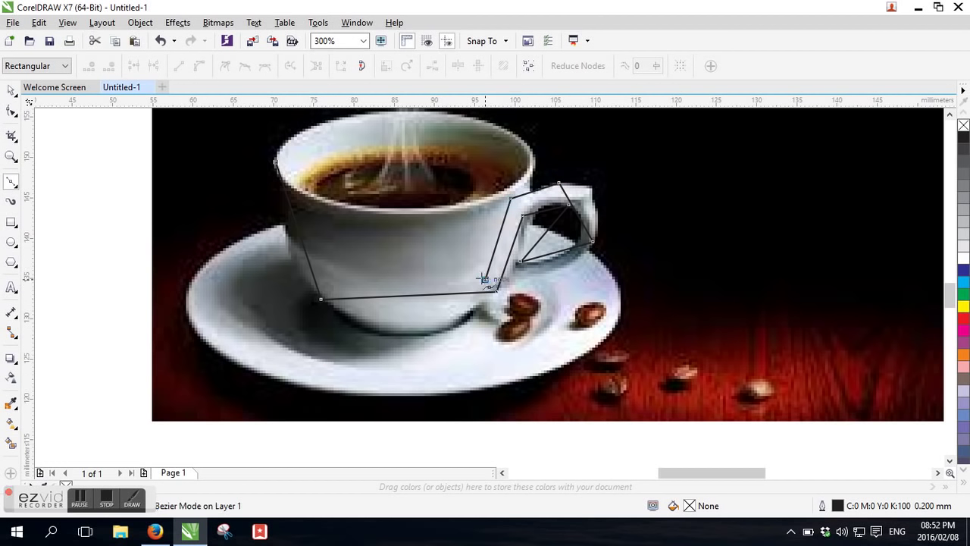
{"action": "left_click", "coordinate": [329, 283]}
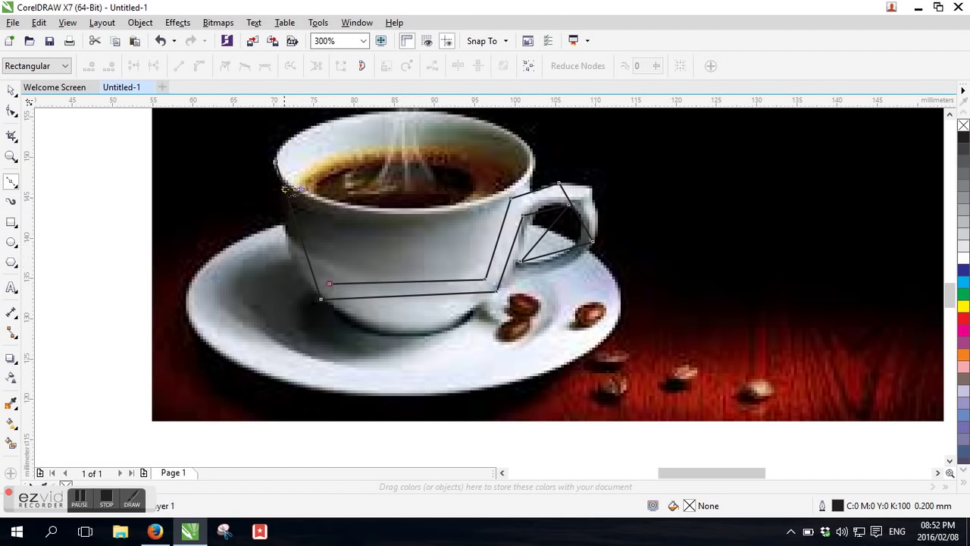
{"action": "left_click", "coordinate": [277, 162]}
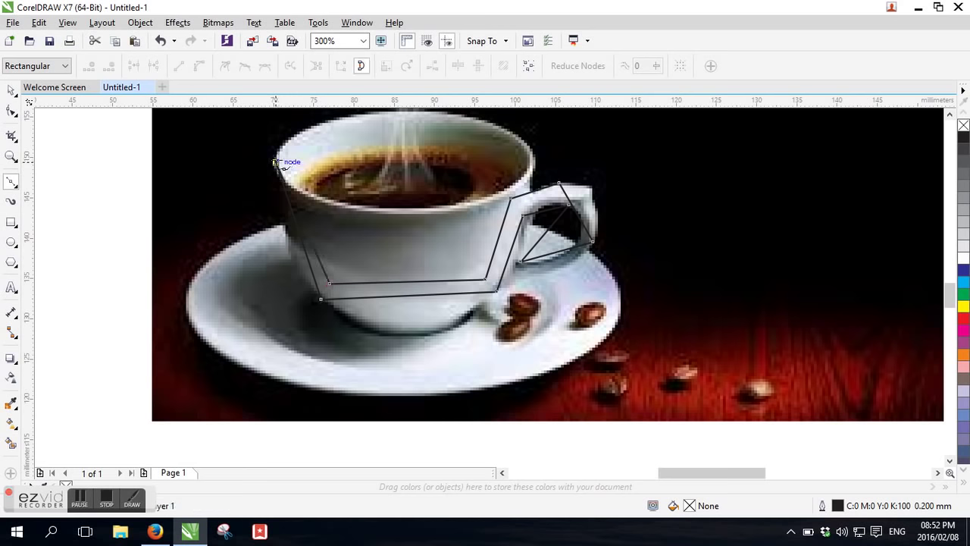
Step: Convert the outline's outer left segment to a curve and shape it along the cup's left side
{"action": "left_click", "coordinate": [12, 111]}
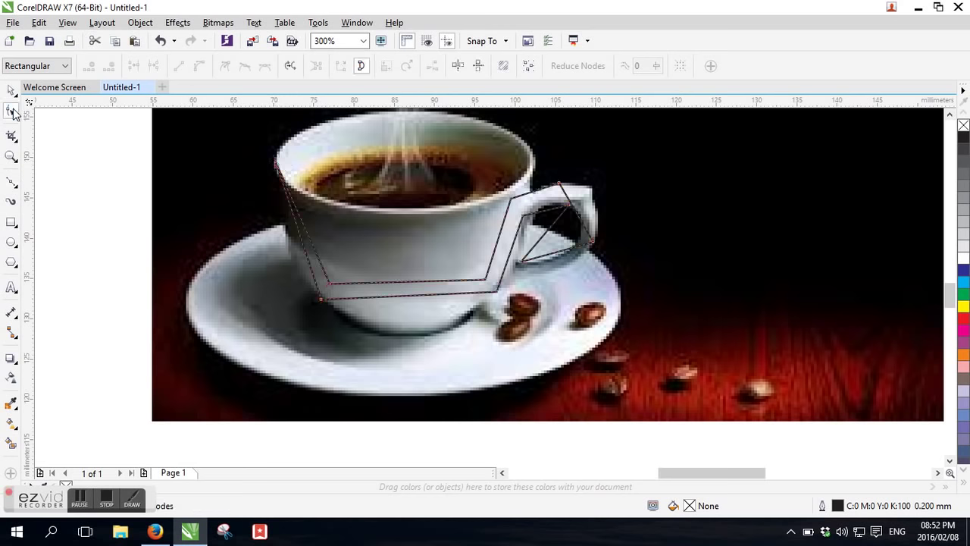
{"action": "right_click", "coordinate": [310, 265]}
{"action": "left_click", "coordinate": [349, 327]}
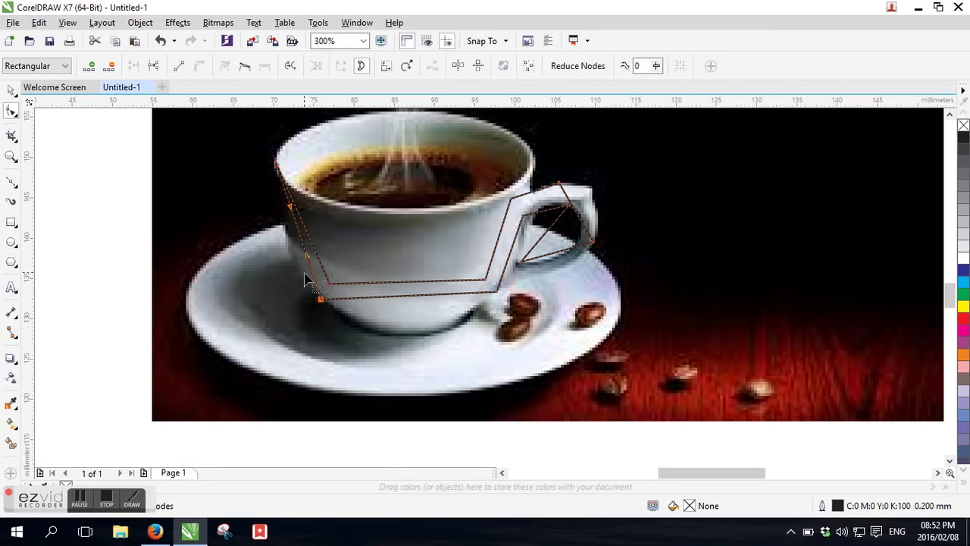
{"action": "left_click_drag", "start_coordinate": [307, 264], "coordinate": [296, 271]}
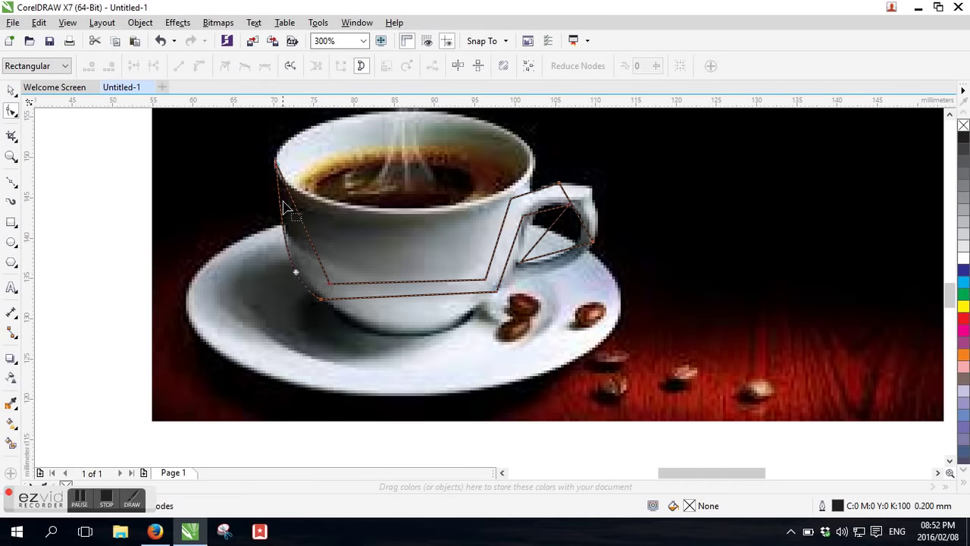
{"action": "left_click_drag", "start_coordinate": [278, 164], "coordinate": [283, 177]}
{"action": "left_click_drag", "start_coordinate": [287, 231], "coordinate": [292, 236]}
{"action": "left_click_drag", "start_coordinate": [287, 290], "coordinate": [283, 284]}
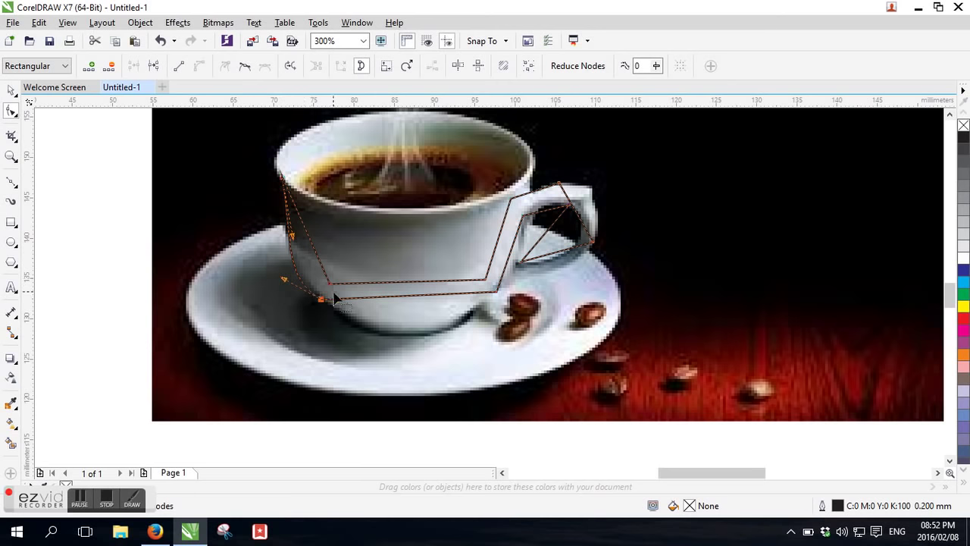
Step: Convert the outer base segment to a curve and bend it down along the bottom of the cup
{"action": "right_click", "coordinate": [365, 292]}
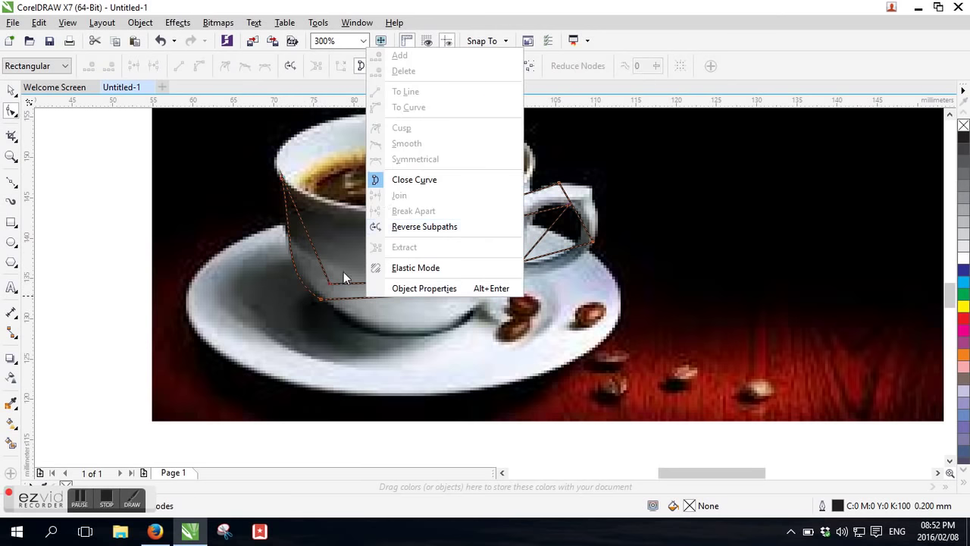
{"action": "left_click", "coordinate": [347, 303]}
{"action": "right_click", "coordinate": [347, 303]}
{"action": "left_click", "coordinate": [383, 106]}
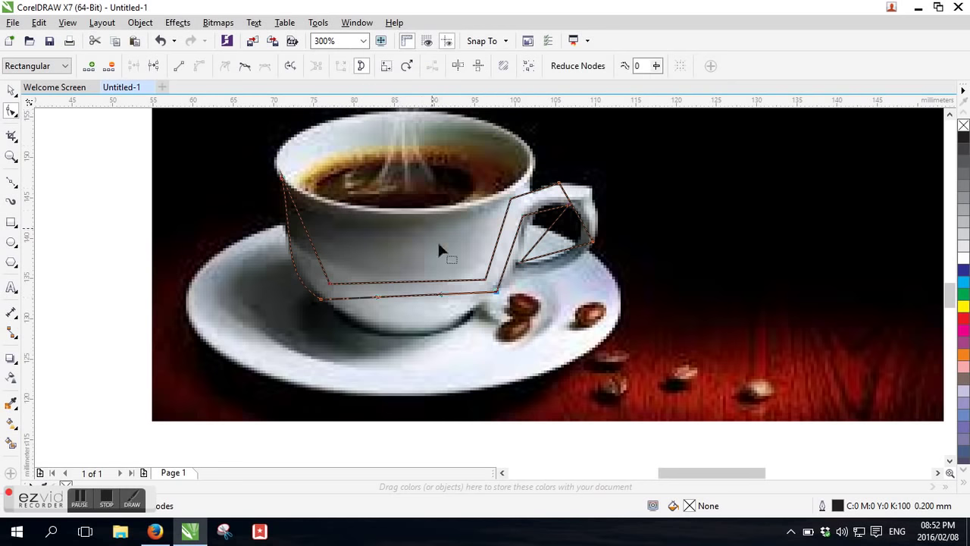
{"action": "left_click_drag", "start_coordinate": [412, 298], "coordinate": [349, 320]}
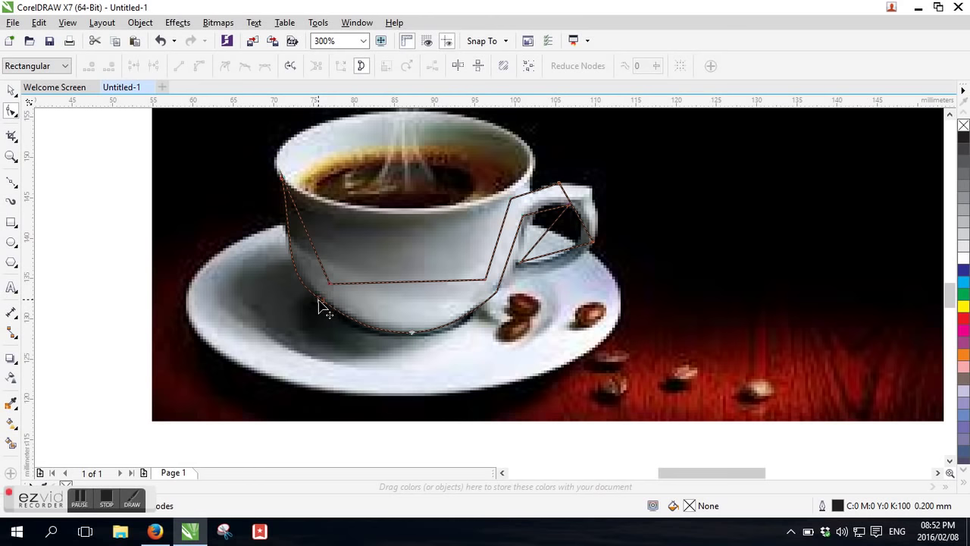
Step: Refine the nodes and control handles of the outer base curve to fit the cup's rounded bottom
{"action": "left_click", "coordinate": [317, 299]}
{"action": "left_click", "coordinate": [295, 288]}
{"action": "left_click", "coordinate": [321, 305]}
{"action": "left_click_drag", "start_coordinate": [285, 280], "coordinate": [290, 279]}
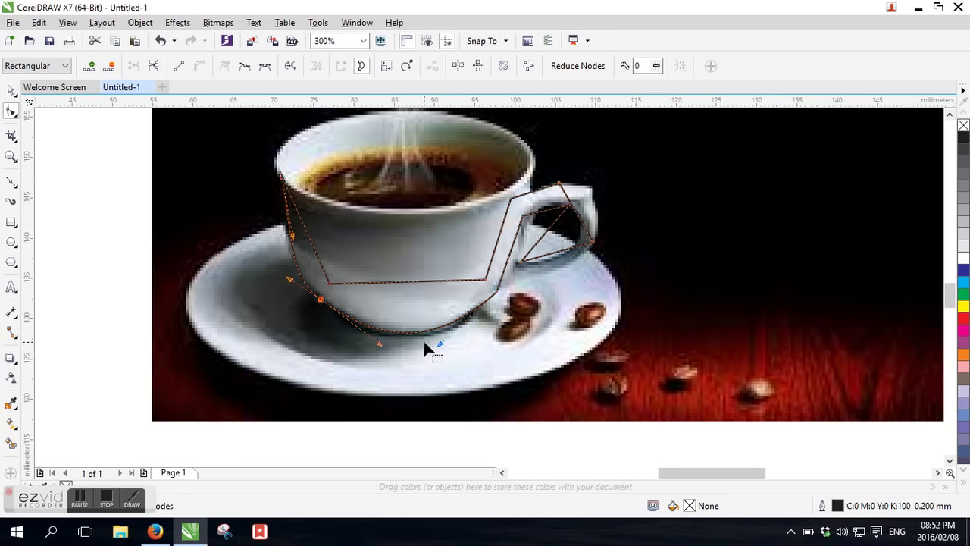
{"action": "left_click_drag", "start_coordinate": [380, 347], "coordinate": [357, 343]}
{"action": "left_click_drag", "start_coordinate": [444, 348], "coordinate": [439, 347]}
{"action": "left_click_drag", "start_coordinate": [498, 297], "coordinate": [501, 295]}
{"action": "left_click_drag", "start_coordinate": [442, 341], "coordinate": [443, 351]}
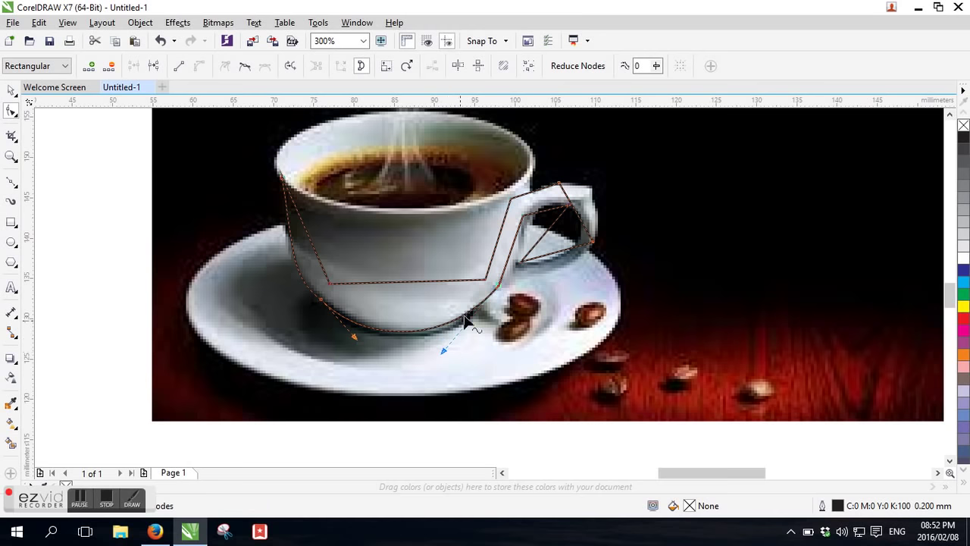
Step: Convert the segment between the cup's base and the handle opening to a curve and bend it along the cup's right side
{"action": "right_click", "coordinate": [508, 263]}
{"action": "left_click", "coordinate": [550, 318]}
{"action": "scroll", "coordinate": [541, 298], "scroll_direction": "up", "scroll_amount": 3}
{"action": "scroll", "coordinate": [540, 298], "scroll_direction": "down", "scroll_amount": 2}
{"action": "scroll", "coordinate": [455, 197], "scroll_direction": "down", "scroll_amount": 2}
{"action": "scroll", "coordinate": [435, 167], "scroll_direction": "up", "scroll_amount": 3}
{"action": "left_click_drag", "start_coordinate": [436, 171], "coordinate": [445, 185]}
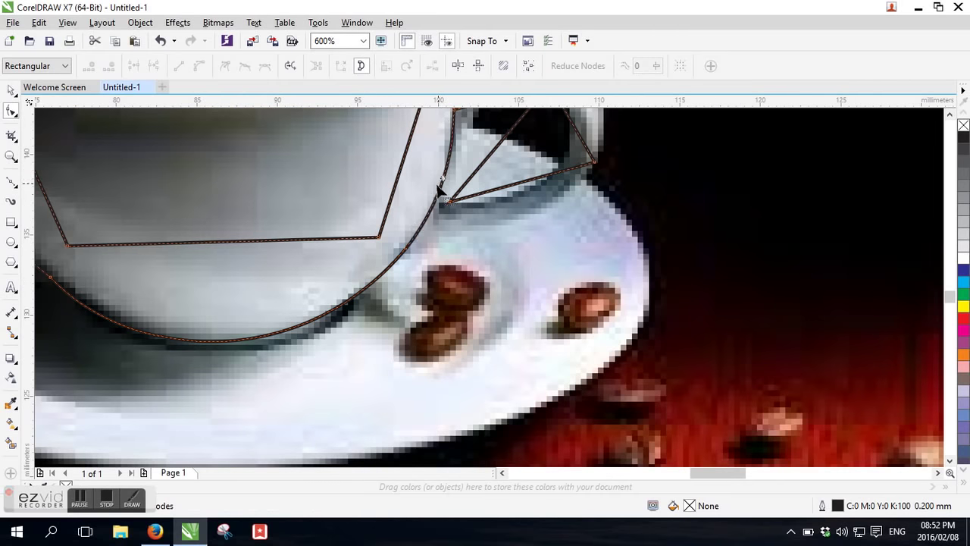
Step: Move the node at the handle opening's upper corner onto the photo's edge and reshape the adjoining right-side curve
{"action": "scroll", "coordinate": [413, 250], "scroll_direction": "down", "scroll_amount": 2}
{"action": "scroll", "coordinate": [438, 185], "scroll_direction": "up", "scroll_amount": 2}
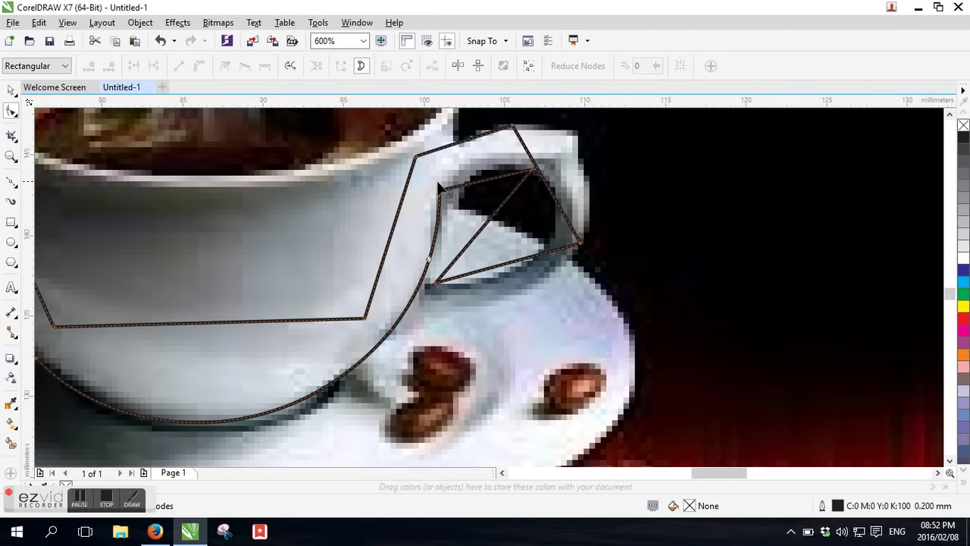
{"action": "left_click_drag", "start_coordinate": [440, 191], "coordinate": [454, 183]}
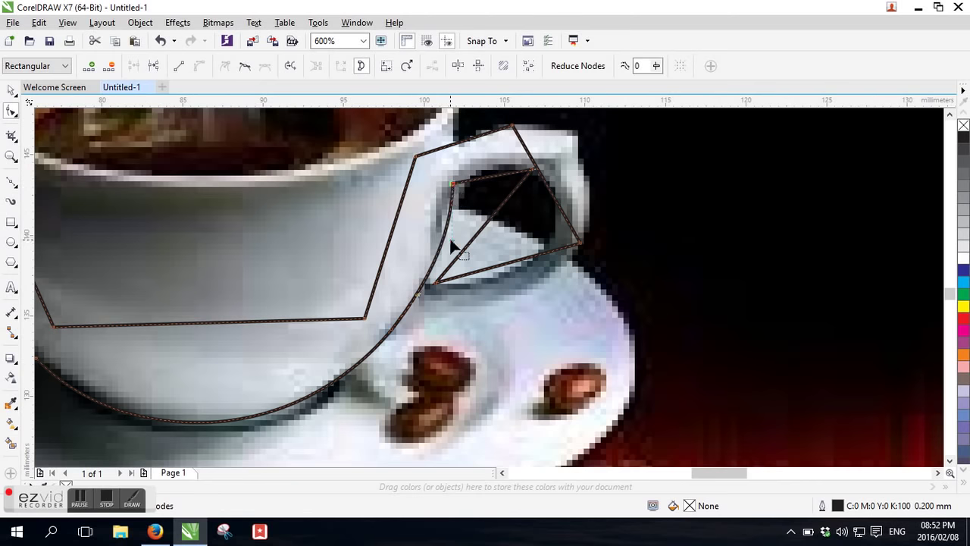
{"action": "left_click_drag", "start_coordinate": [450, 244], "coordinate": [437, 250]}
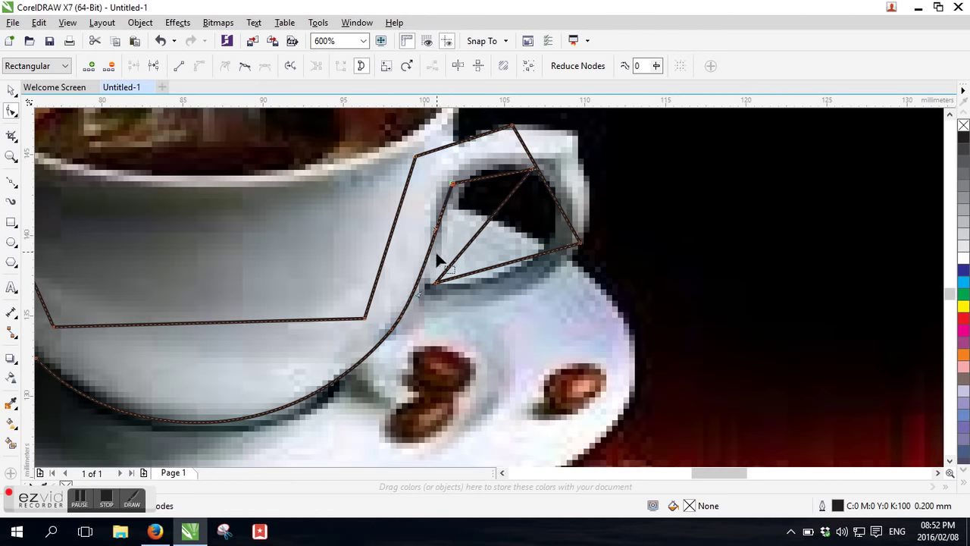
{"action": "mouse_move", "coordinate": [423, 294]}
{"action": "left_mouse_down"}
{"action": "mouse_move", "coordinate": [427, 310]}
{"action": "mouse_move", "coordinate": [424, 299]}
{"action": "left_mouse_up"}
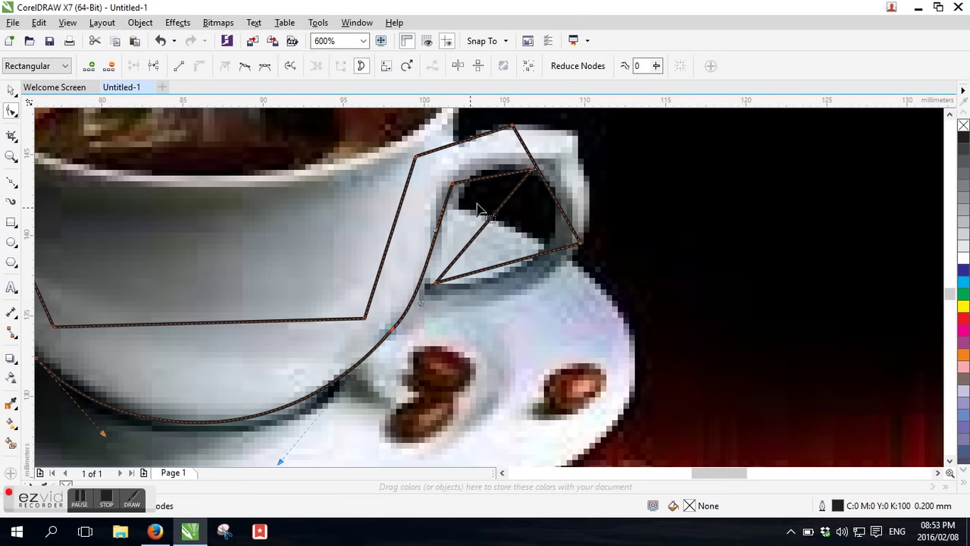
Step: Delete the node at the upper right of the handle opening's outline
{"action": "right_click", "coordinate": [495, 181]}
{"action": "left_click", "coordinate": [533, 203]}
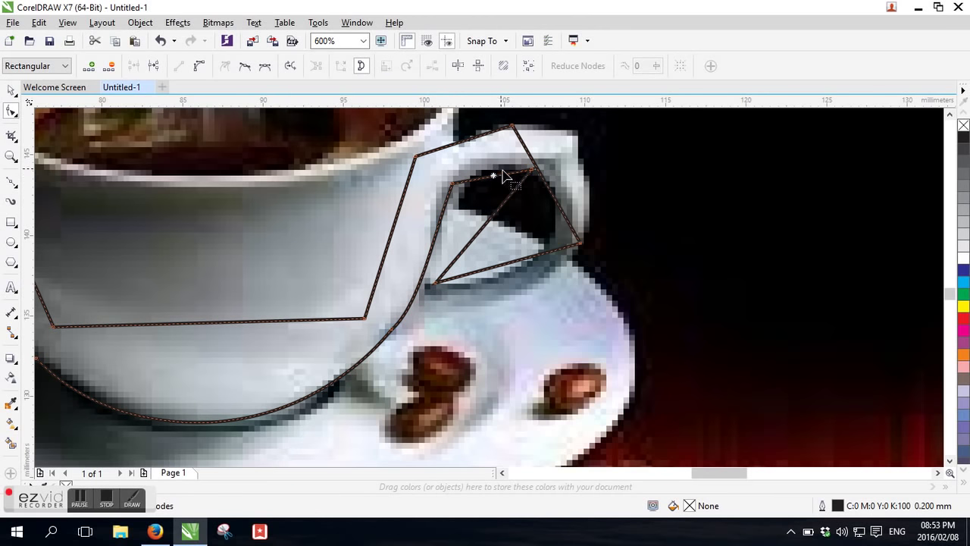
{"action": "double_click", "coordinate": [530, 169]}
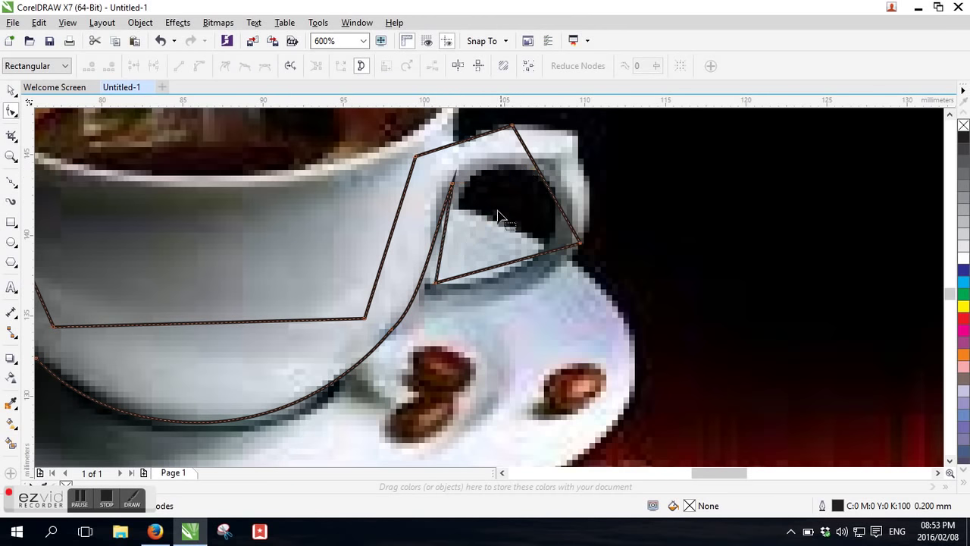
Step: Convert the handle opening's remaining straight segment to a curve and round it along the handle's inner edge
{"action": "right_click", "coordinate": [444, 231]}
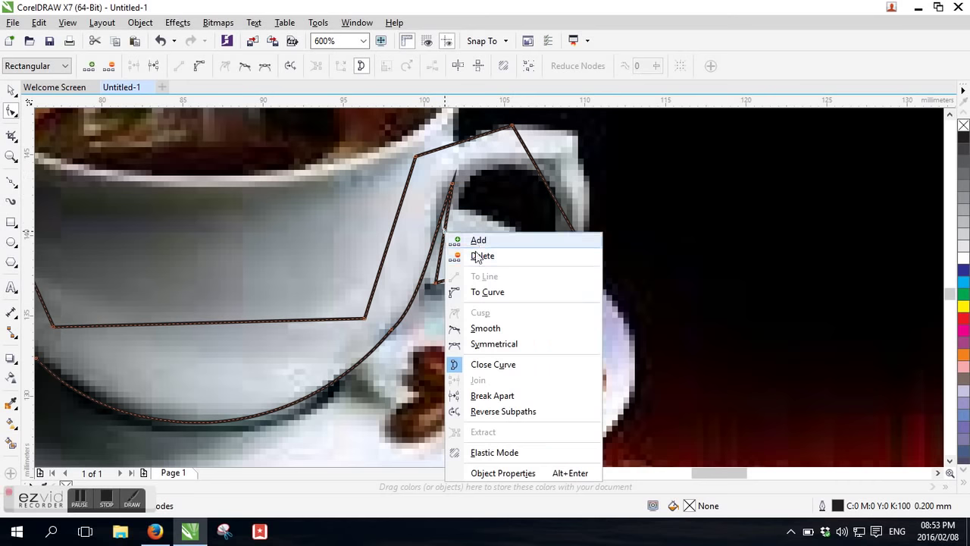
{"action": "left_click", "coordinate": [485, 290]}
{"action": "left_click_drag", "start_coordinate": [447, 235], "coordinate": [537, 198]}
{"action": "left_click_drag", "start_coordinate": [453, 185], "coordinate": [460, 183]}
{"action": "left_click_drag", "start_coordinate": [590, 176], "coordinate": [567, 142]}
{"action": "left_click_drag", "start_coordinate": [551, 220], "coordinate": [596, 255]}
Step: Convert the handle's lower outer segment to a curve and bend it along the handle's underside
{"action": "right_click", "coordinate": [543, 258]}
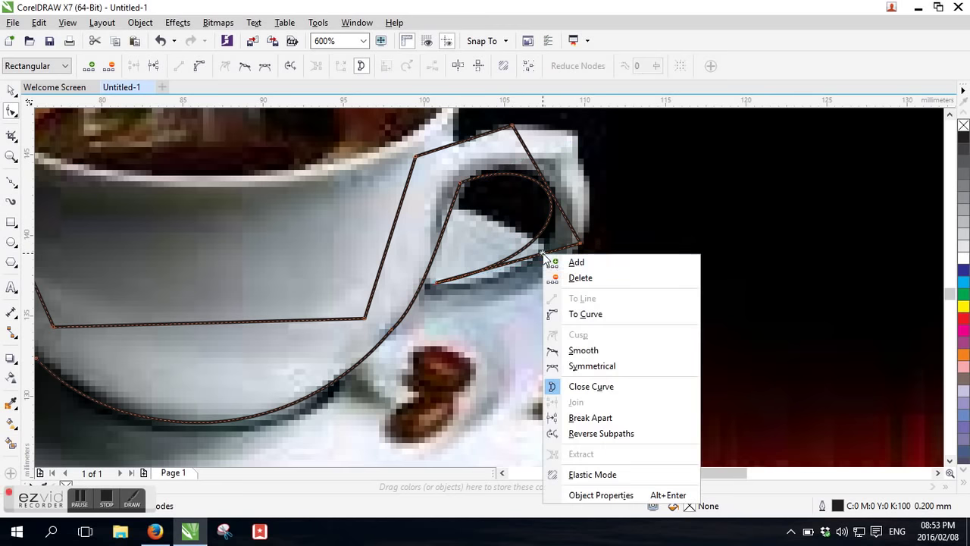
{"action": "left_click", "coordinate": [588, 313]}
{"action": "left_click_drag", "start_coordinate": [520, 261], "coordinate": [516, 288]}
{"action": "left_click_drag", "start_coordinate": [435, 284], "coordinate": [429, 291]}
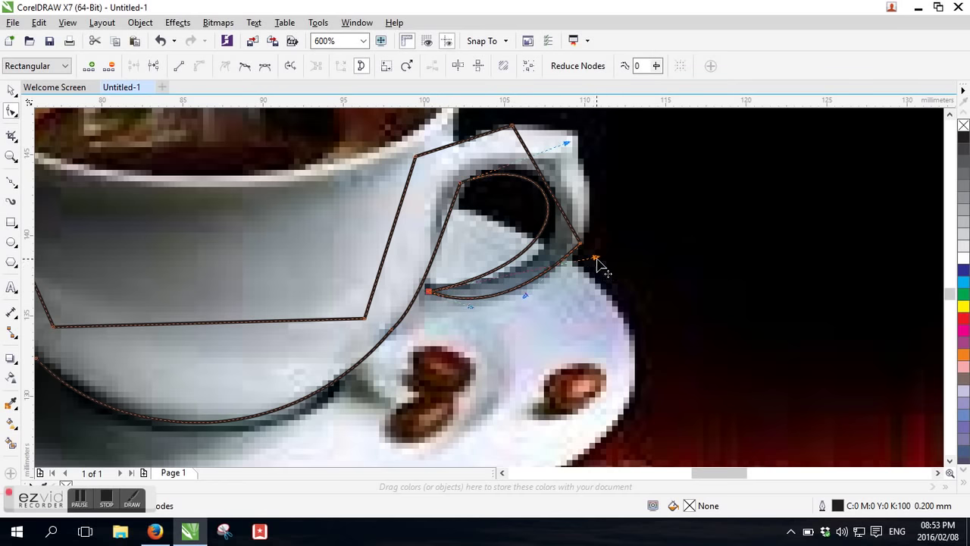
{"action": "left_click_drag", "start_coordinate": [598, 263], "coordinate": [597, 257]}
Step: Delete the handle's lower right outer node and shape the merged curve round the outside of the handle
{"action": "scroll", "coordinate": [572, 260], "scroll_direction": "down", "scroll_amount": 1}
{"action": "scroll", "coordinate": [560, 229], "scroll_direction": "up", "scroll_amount": 1}
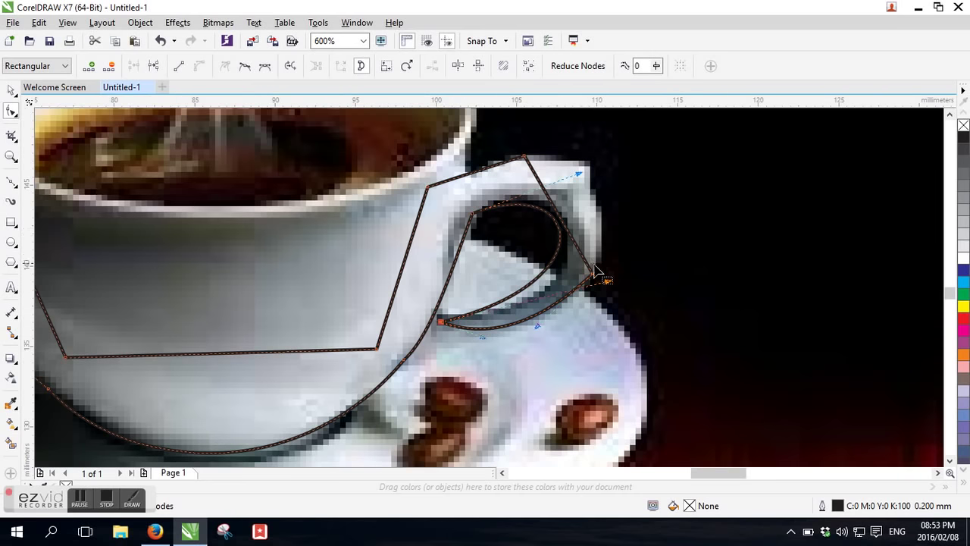
{"action": "double_click", "coordinate": [590, 271]}
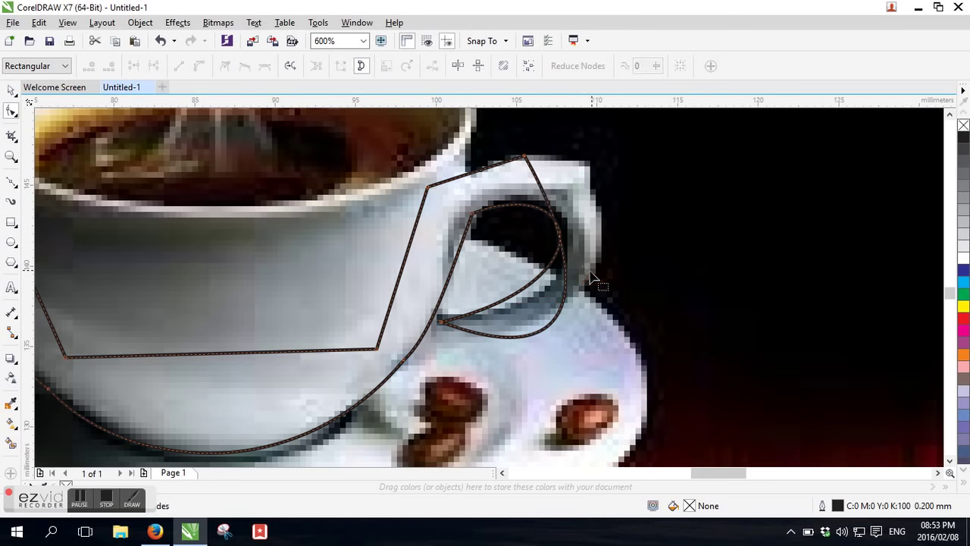
{"action": "left_click", "coordinate": [443, 322]}
{"action": "left_click_drag", "start_coordinate": [595, 381], "coordinate": [674, 312]}
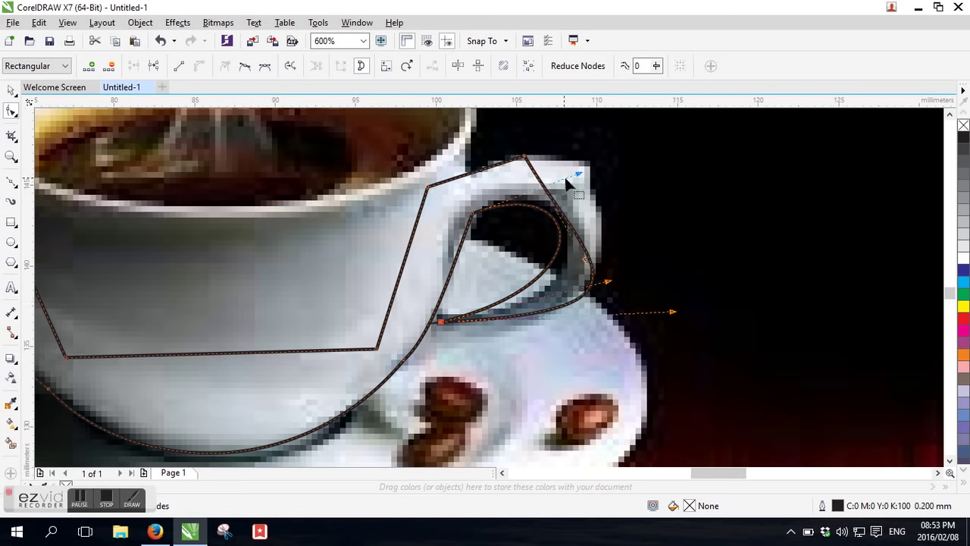
{"action": "left_click", "coordinate": [524, 156]}
{"action": "left_click_drag", "start_coordinate": [587, 264], "coordinate": [614, 151]}
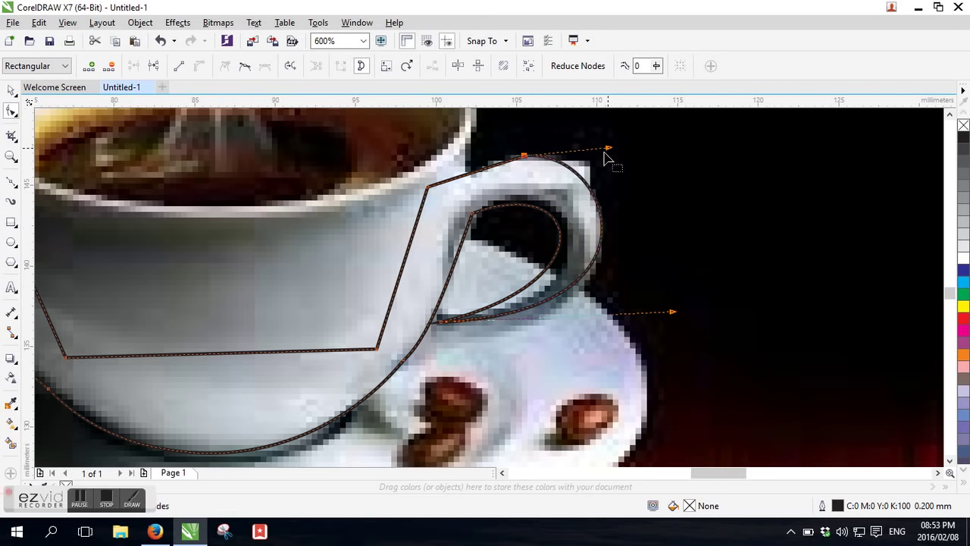
Step: Move the node at the handle's upper joint with the cup and the inner line's lower right corner node closer to the cup's shape
{"action": "left_click_drag", "start_coordinate": [427, 185], "coordinate": [461, 182]}
{"action": "left_click", "coordinate": [520, 159]}
{"action": "left_click_drag", "start_coordinate": [528, 167], "coordinate": [479, 175]}
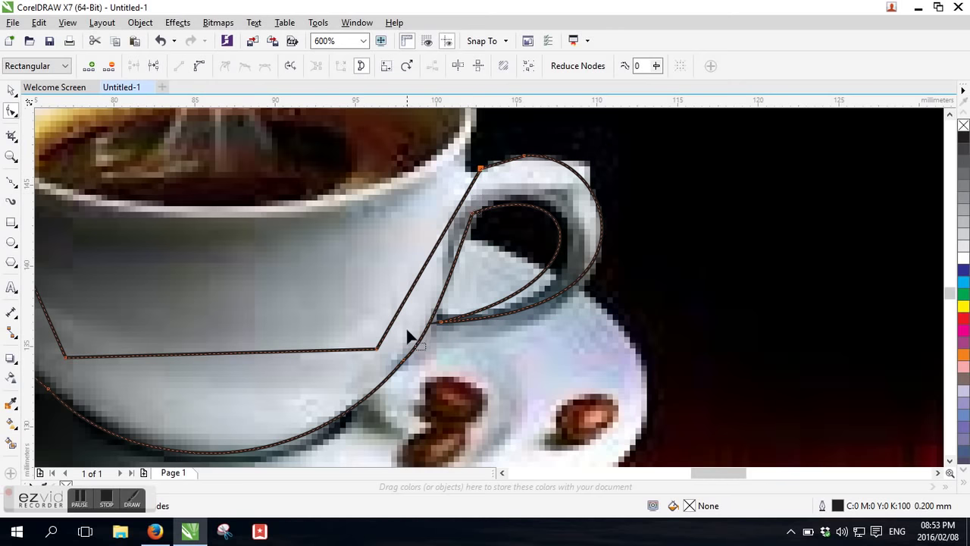
{"action": "left_click_drag", "start_coordinate": [376, 351], "coordinate": [369, 353]}
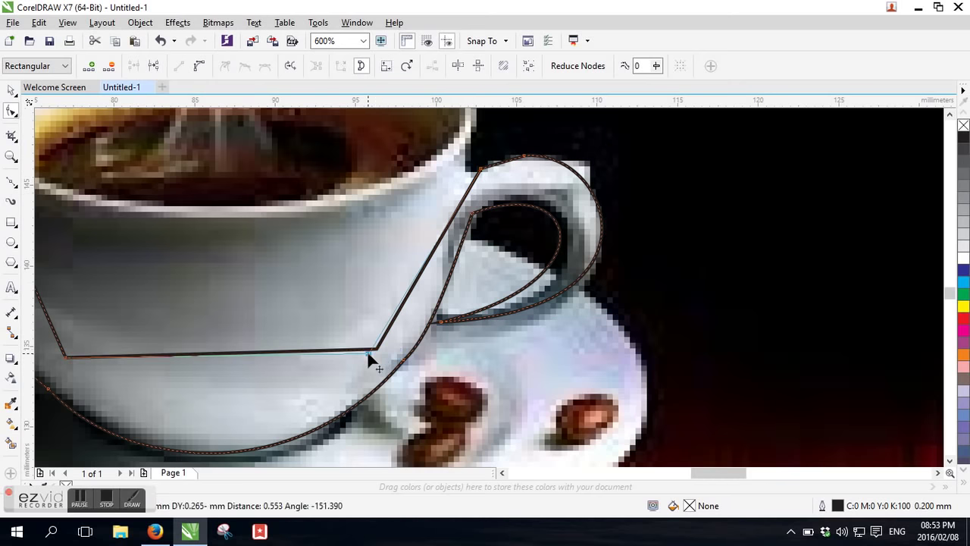
Step: Convert the inner right segment to a curve, bend it along the cup's side and reposition its upper node at the handle joint
{"action": "right_click", "coordinate": [390, 318]}
{"action": "left_click", "coordinate": [459, 131]}
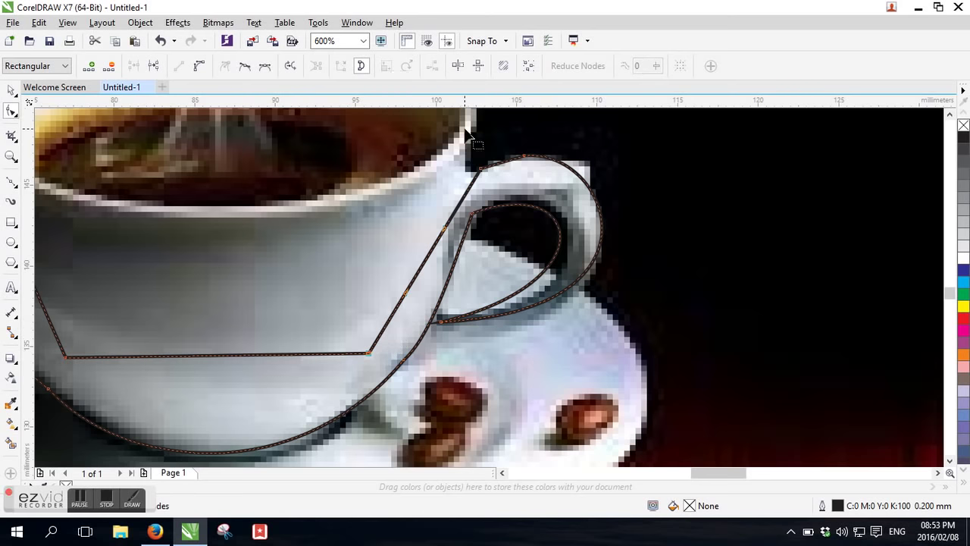
{"action": "left_click", "coordinate": [437, 239]}
{"action": "left_click_drag", "start_coordinate": [438, 242], "coordinate": [470, 186]}
Step: Convert the short segment joining the cup to the handle's top to a curve and bulge it outward
{"action": "right_click", "coordinate": [480, 180]}
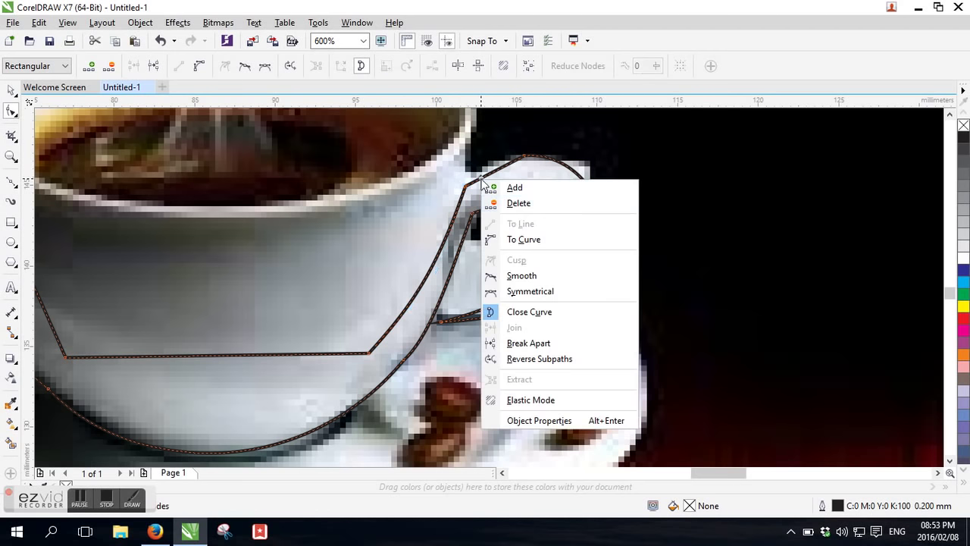
{"action": "left_click", "coordinate": [522, 240]}
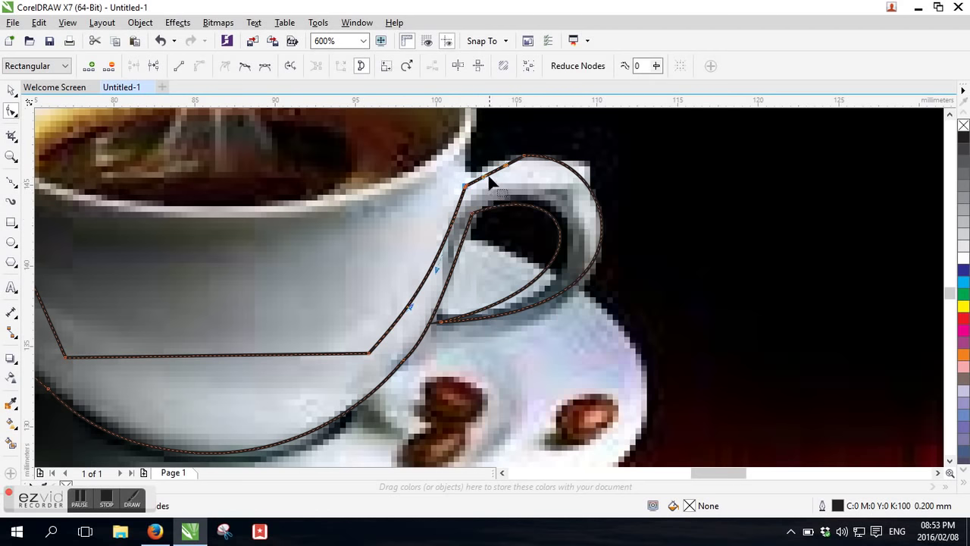
{"action": "left_click_drag", "start_coordinate": [493, 178], "coordinate": [482, 182]}
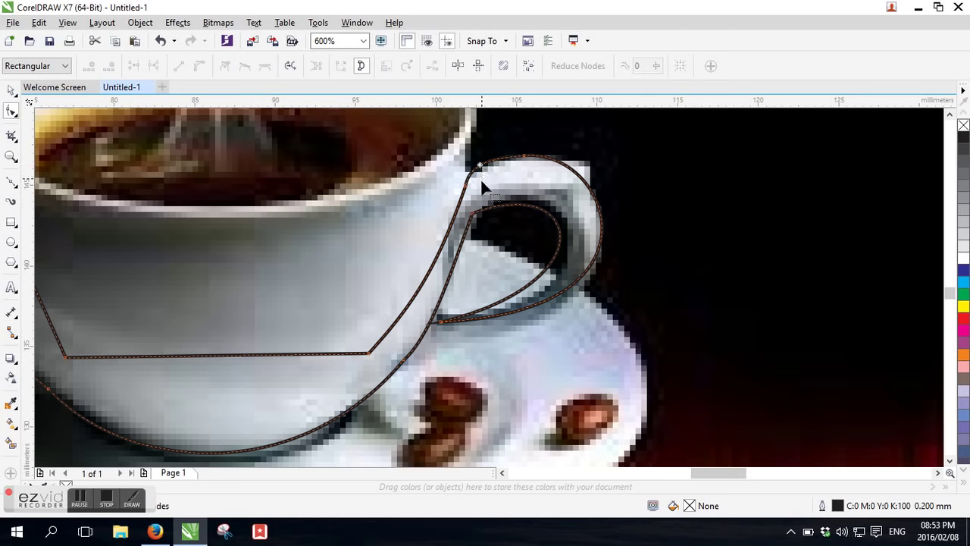
Step: Shift the inner lower right node outward, then convert the inner base line to a curve and bend it parallel to the cup's bottom
{"action": "left_click_drag", "start_coordinate": [370, 354], "coordinate": [377, 364]}
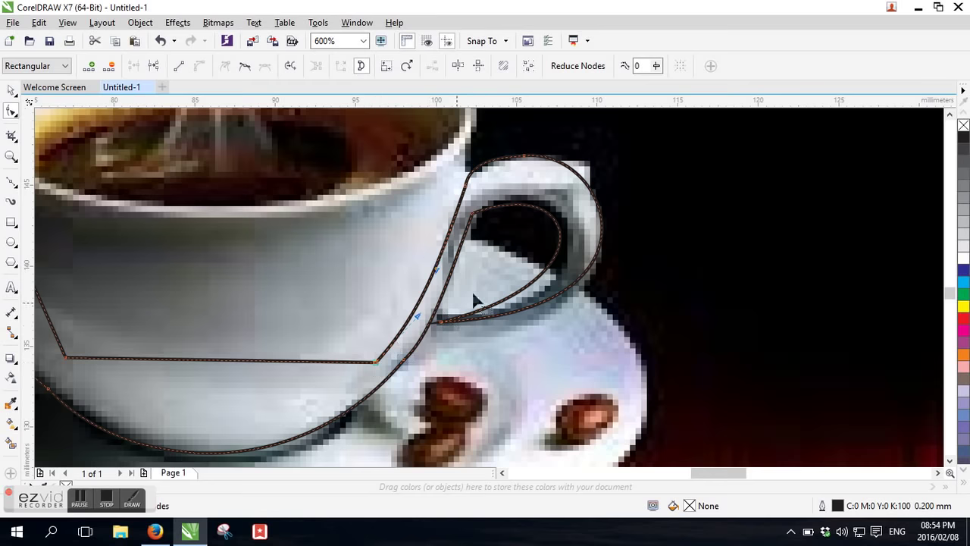
{"action": "scroll", "coordinate": [382, 320], "scroll_direction": "down", "scroll_amount": 5}
{"action": "scroll", "coordinate": [342, 333], "scroll_direction": "up", "scroll_amount": 5}
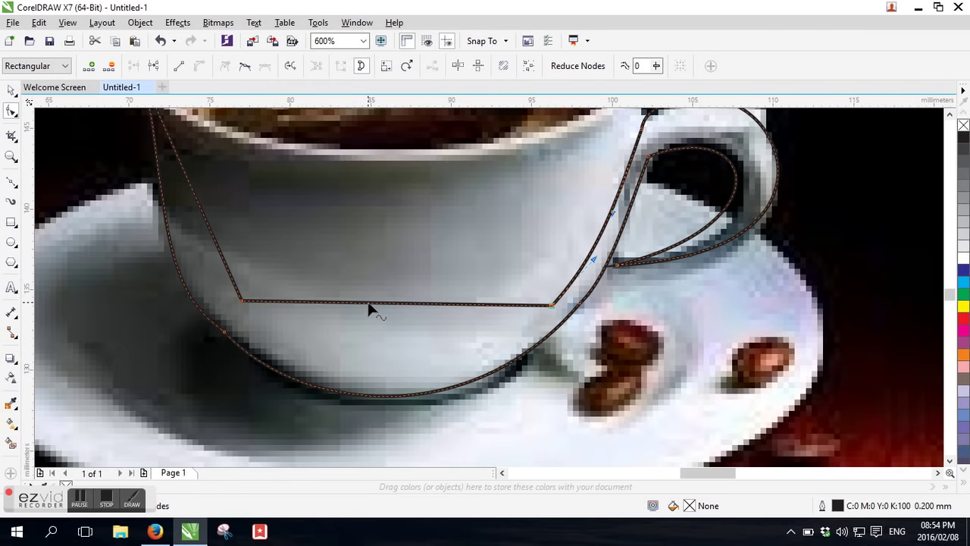
{"action": "right_click", "coordinate": [369, 308]}
{"action": "left_click", "coordinate": [407, 124]}
{"action": "left_click_drag", "start_coordinate": [391, 306], "coordinate": [382, 381]}
{"action": "left_click", "coordinate": [552, 308]}
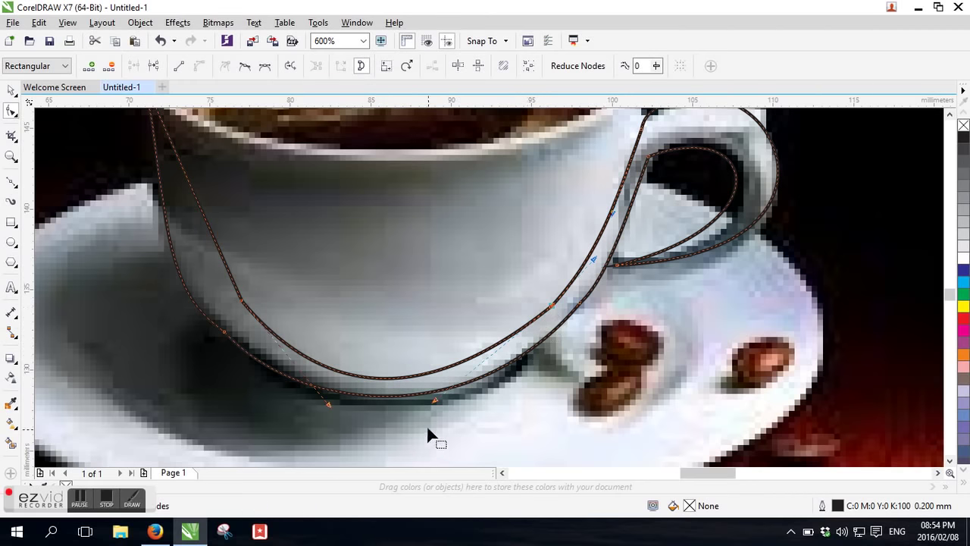
Step: Move the inner line's lower left node outward, then convert the inner left segment to a curve and bend it along the cup's side
{"action": "left_click_drag", "start_coordinate": [434, 405], "coordinate": [442, 410]}
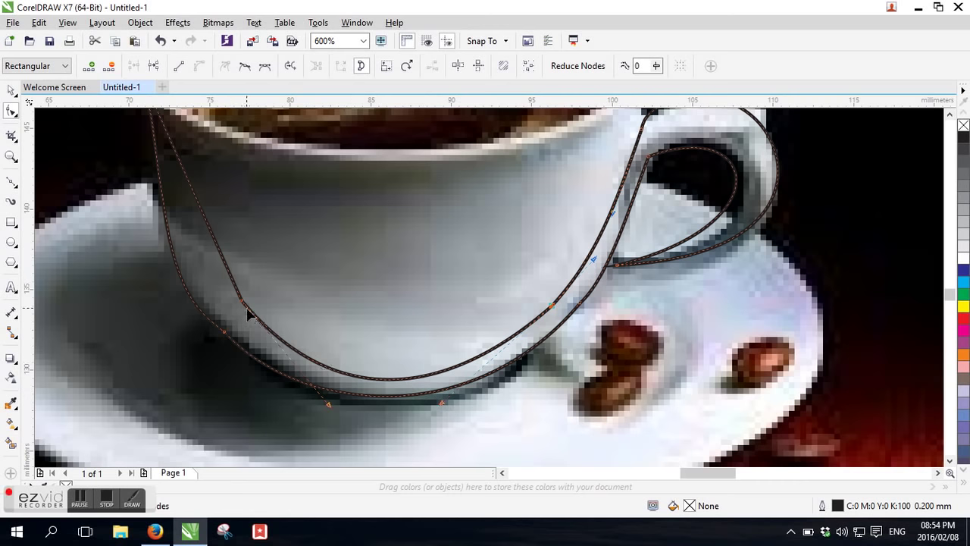
{"action": "left_click_drag", "start_coordinate": [241, 305], "coordinate": [221, 314]}
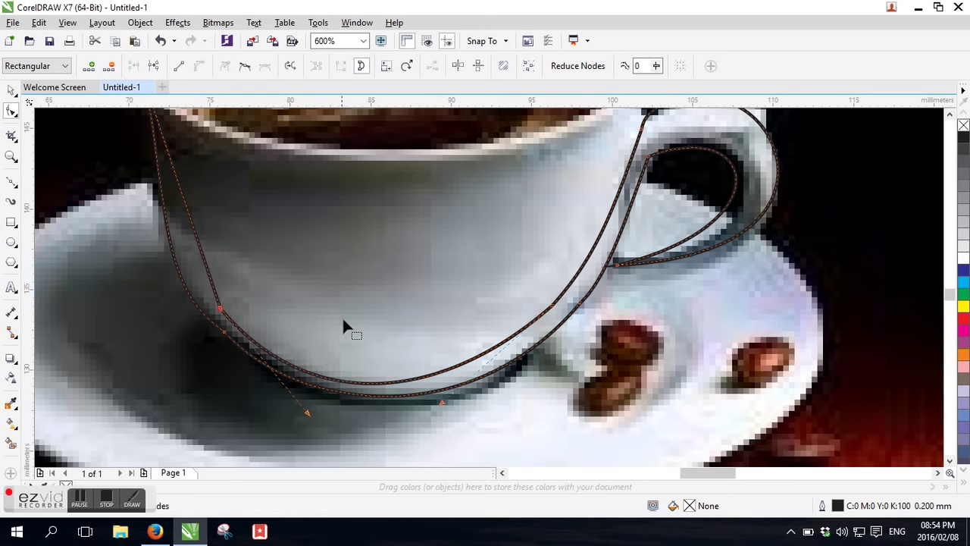
{"action": "scroll", "coordinate": [208, 239], "scroll_direction": "down", "scroll_amount": 3}
{"action": "scroll", "coordinate": [174, 220], "scroll_direction": "up", "scroll_amount": 3}
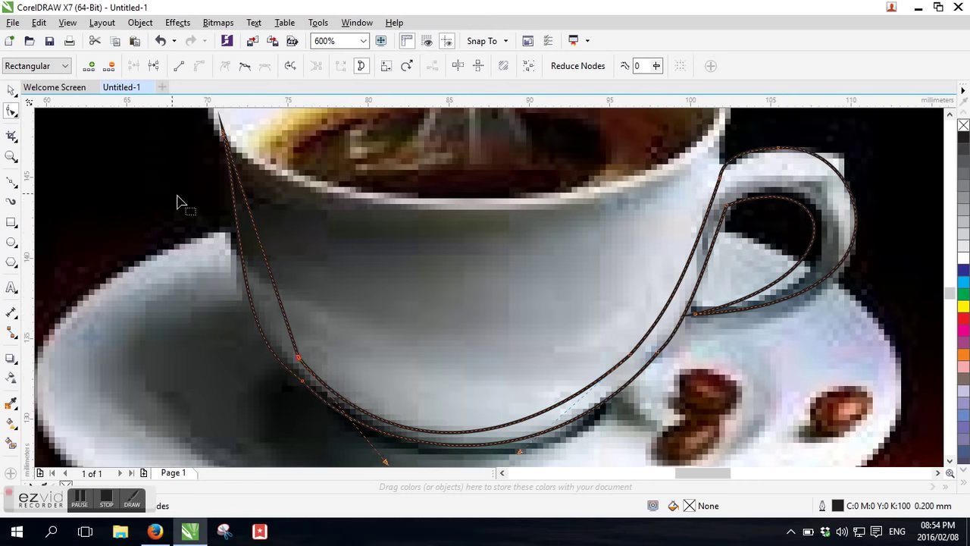
{"action": "right_click", "coordinate": [270, 263]}
{"action": "left_click", "coordinate": [302, 316]}
{"action": "left_click_drag", "start_coordinate": [277, 289], "coordinate": [287, 334]}
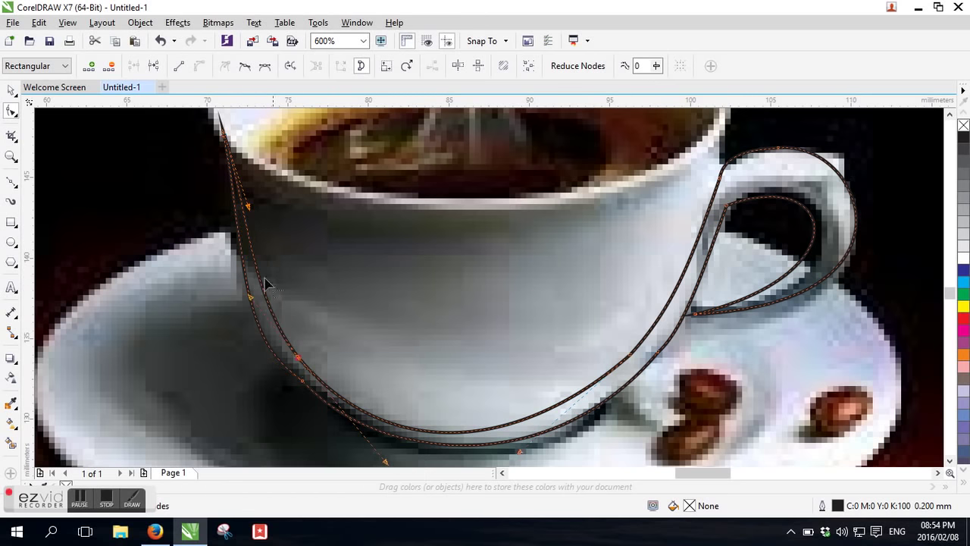
Step: Nudge the inner line's lower right node outward, closer to the cup's outer outline
{"action": "left_click", "coordinate": [11, 91]}
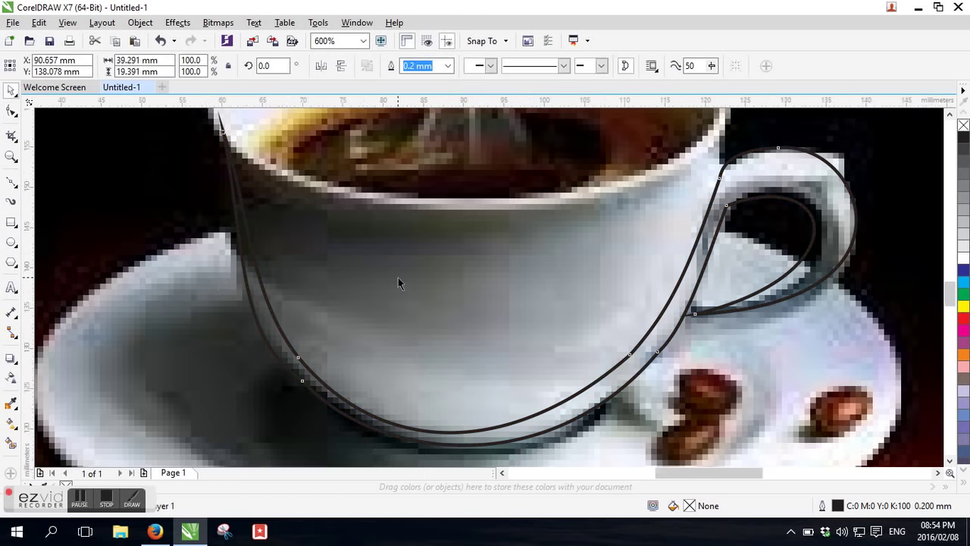
{"action": "scroll", "coordinate": [396, 276], "scroll_direction": "down", "scroll_amount": 3}
{"action": "scroll", "coordinate": [482, 337], "scroll_direction": "up", "scroll_amount": 3}
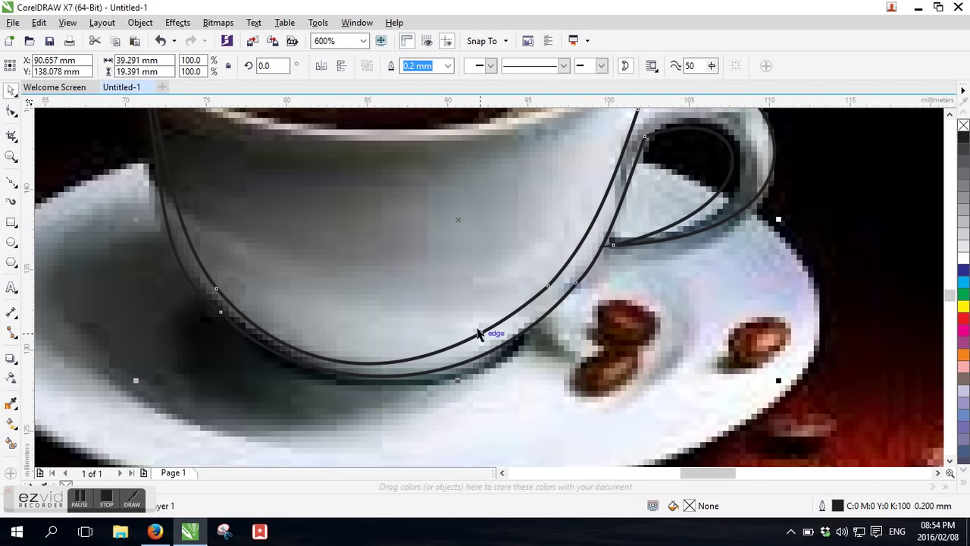
{"action": "left_click", "coordinate": [17, 115]}
{"action": "left_click", "coordinate": [54, 111]}
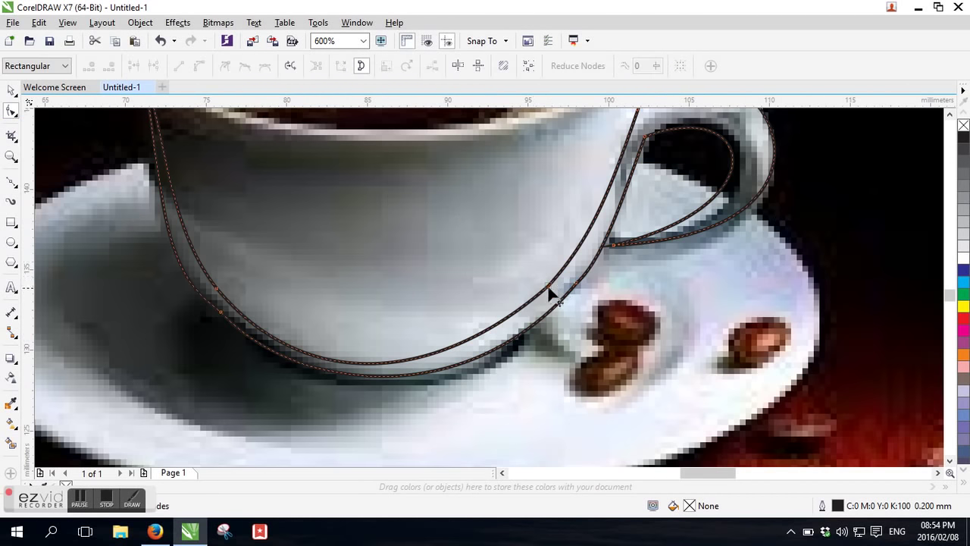
{"action": "left_click_drag", "start_coordinate": [556, 292], "coordinate": [561, 291]}
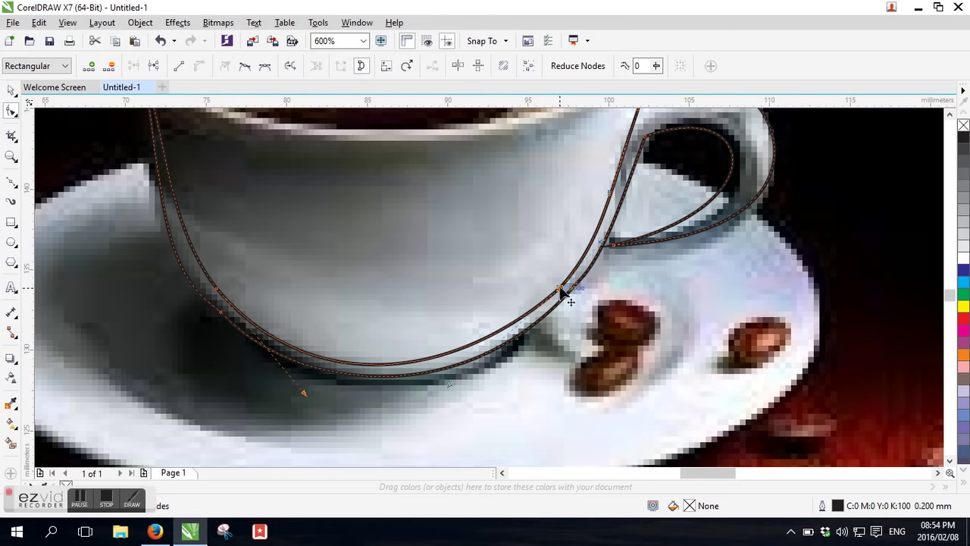
{"action": "scroll", "coordinate": [516, 275], "scroll_direction": "down", "scroll_amount": 1}
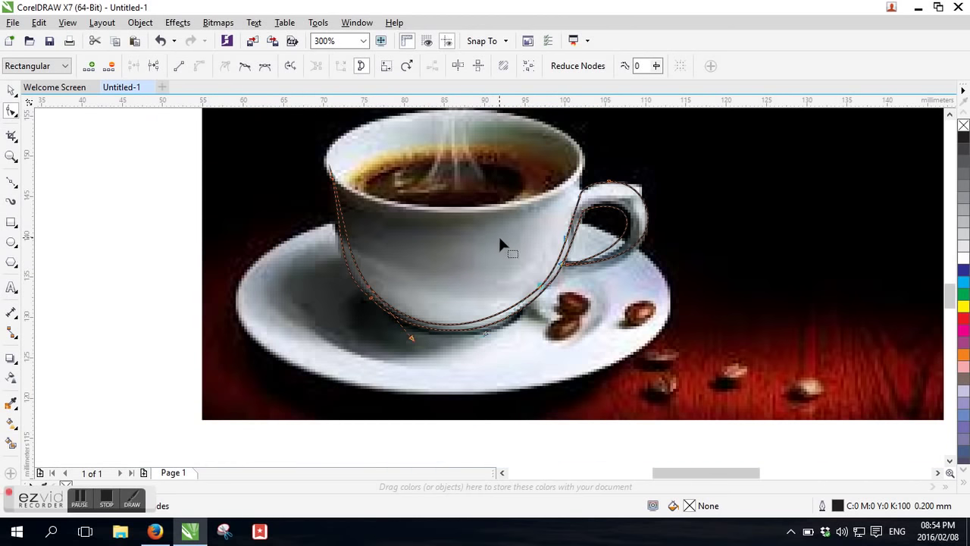
Step: Draw an ellipse over the saucer and stretch it to the saucer's outer edge, about 54 by 23 mm
{"action": "left_click", "coordinate": [11, 241]}
{"action": "scroll", "coordinate": [667, 243], "scroll_direction": "down", "scroll_amount": 1}
{"action": "scroll", "coordinate": [638, 284], "scroll_direction": "up", "scroll_amount": 1}
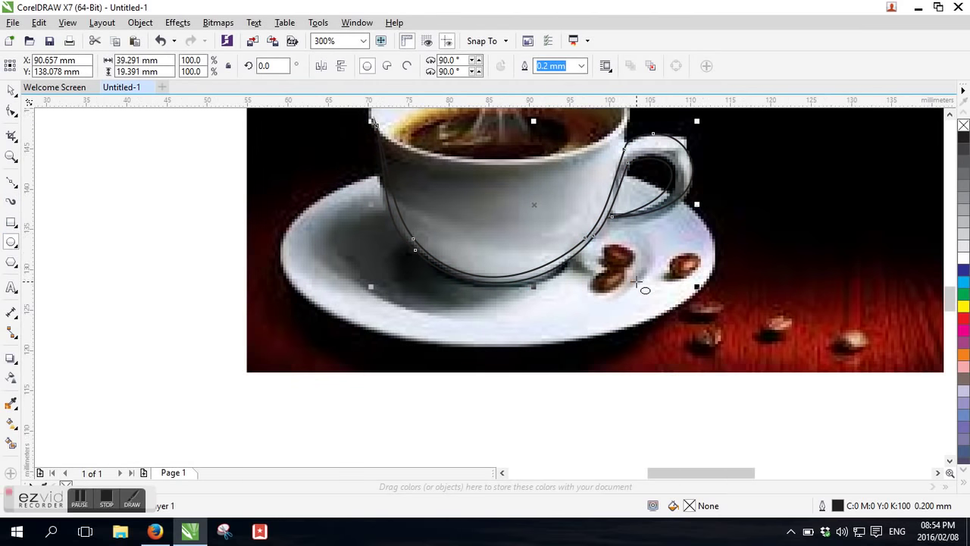
{"action": "left_click_drag", "start_coordinate": [710, 319], "coordinate": [284, 150]}
{"action": "left_click_drag", "start_coordinate": [500, 237], "coordinate": [492, 244]}
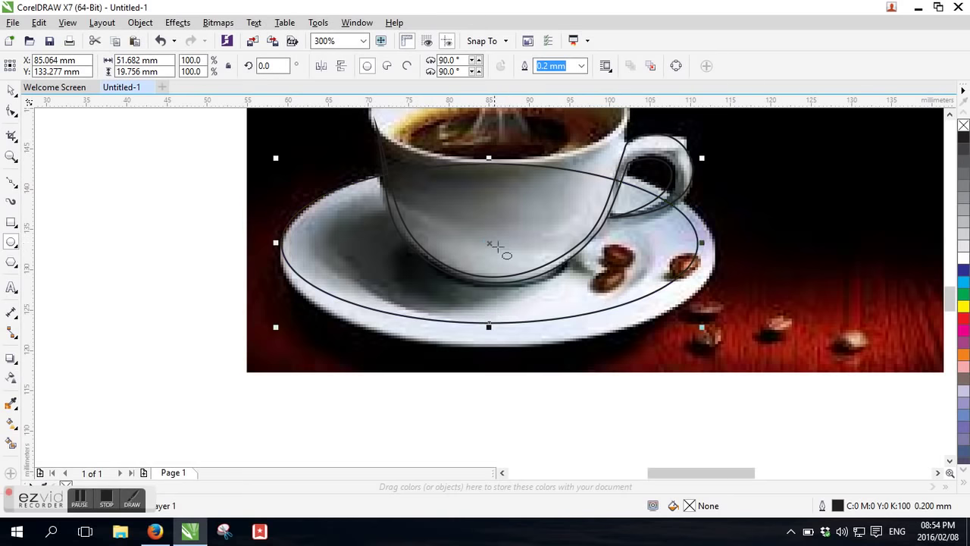
{"action": "left_click_drag", "start_coordinate": [490, 327], "coordinate": [493, 345]}
{"action": "left_click_drag", "start_coordinate": [701, 346], "coordinate": [709, 349]}
{"action": "left_click_drag", "start_coordinate": [708, 157], "coordinate": [724, 152]}
Step: Duplicate the saucer ellipse and fit the copy to the inside of the saucer's edge, about 51 by 21 mm
{"action": "left_click", "coordinate": [12, 91]}
{"action": "left_click_drag", "start_coordinate": [505, 262], "coordinate": [525, 257]}
{"action": "left_click_drag", "start_coordinate": [519, 344], "coordinate": [519, 336]}
{"action": "left_click_drag", "start_coordinate": [520, 150], "coordinate": [524, 158]}
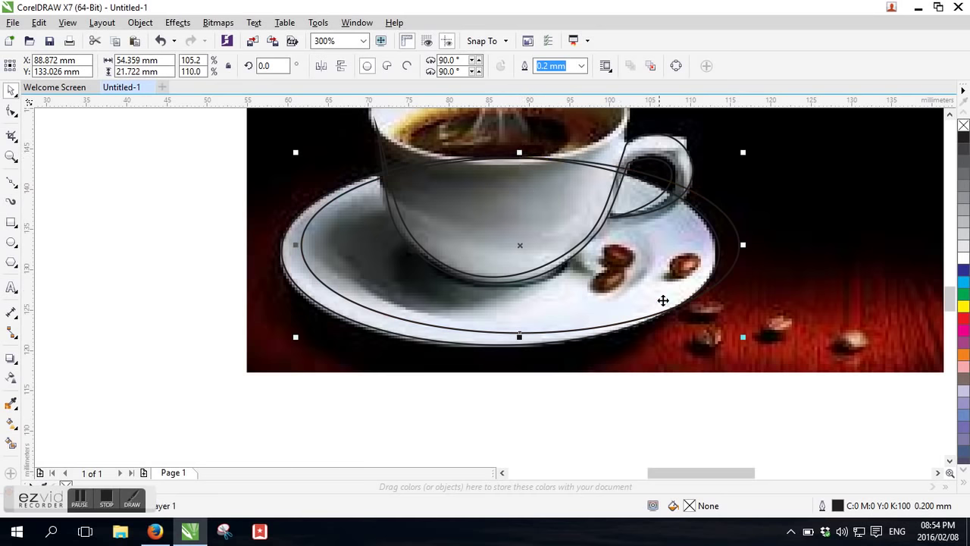
{"action": "left_click_drag", "start_coordinate": [740, 246], "coordinate": [697, 234]}
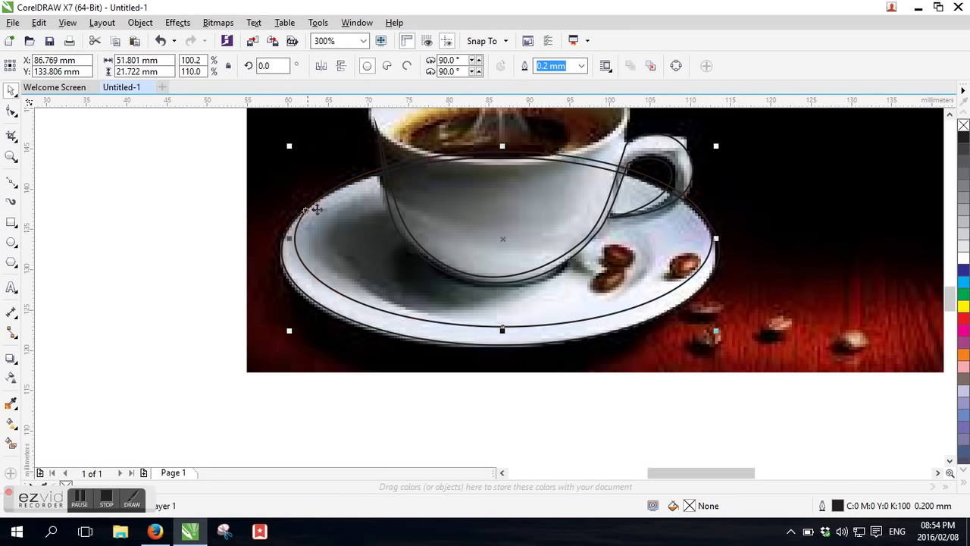
{"action": "mouse_move", "coordinate": [290, 146]}
{"action": "left_mouse_down"}
{"action": "mouse_move", "coordinate": [282, 147]}
{"action": "mouse_move", "coordinate": [293, 148]}
{"action": "left_mouse_up"}
{"action": "left_click_drag", "start_coordinate": [497, 154], "coordinate": [501, 158]}
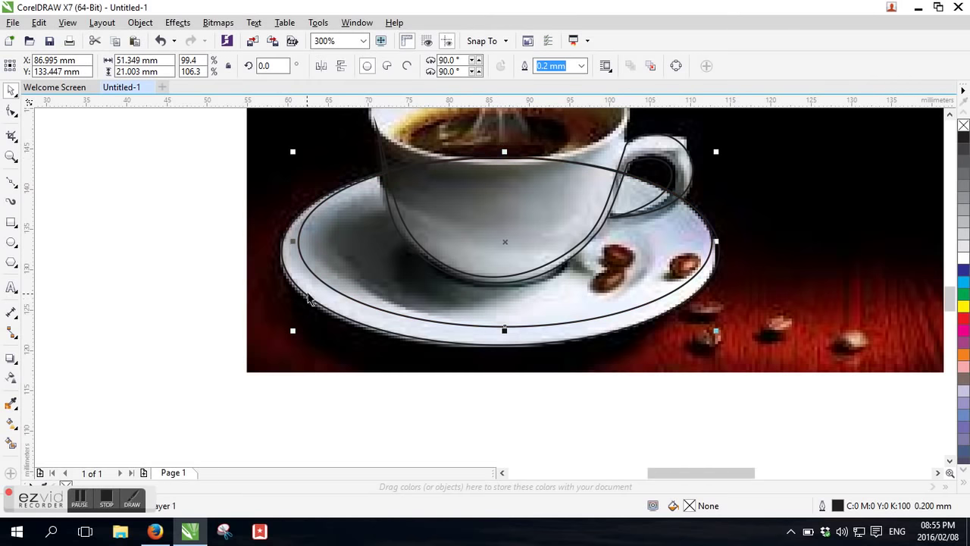
Step: Trim the outer saucer ellipse with the inner one, then delete the inner ellipse
{"action": "left_click", "coordinate": [308, 299], "text": "shift"}
{"action": "left_click", "coordinate": [413, 66]}
{"action": "left_click_drag", "start_coordinate": [309, 267], "coordinate": [361, 312]}
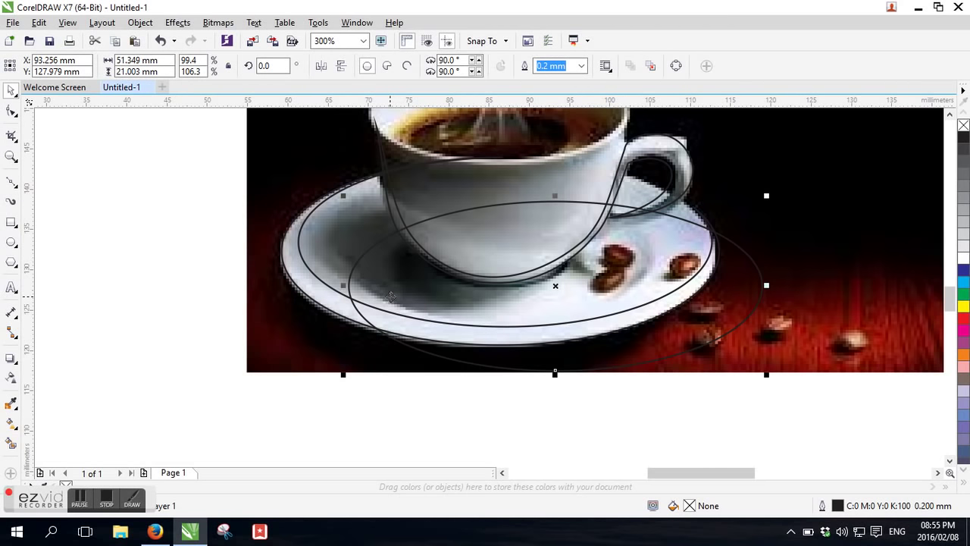
{"action": "key", "text": "Delete"}
Step: Move the photo off the traced outlines and try pulling the saucer's upper end nodes to the cup's side
{"action": "scroll", "coordinate": [509, 278], "scroll_direction": "down", "scroll_amount": 1}
{"action": "mouse_move", "coordinate": [647, 276]}
{"action": "left_mouse_down"}
{"action": "mouse_move", "coordinate": [327, 343]}
{"action": "mouse_move", "coordinate": [251, 329]}
{"action": "left_mouse_up"}
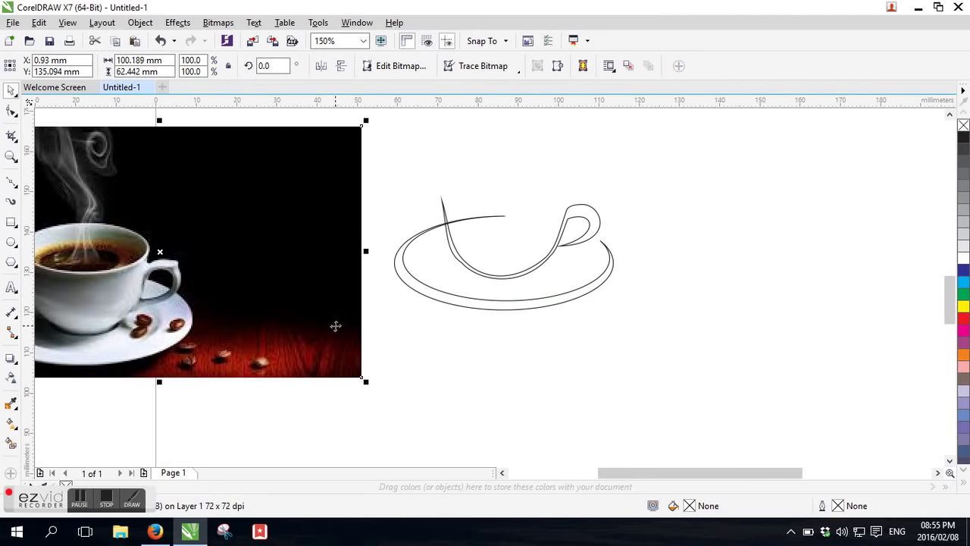
{"action": "left_click", "coordinate": [455, 300]}
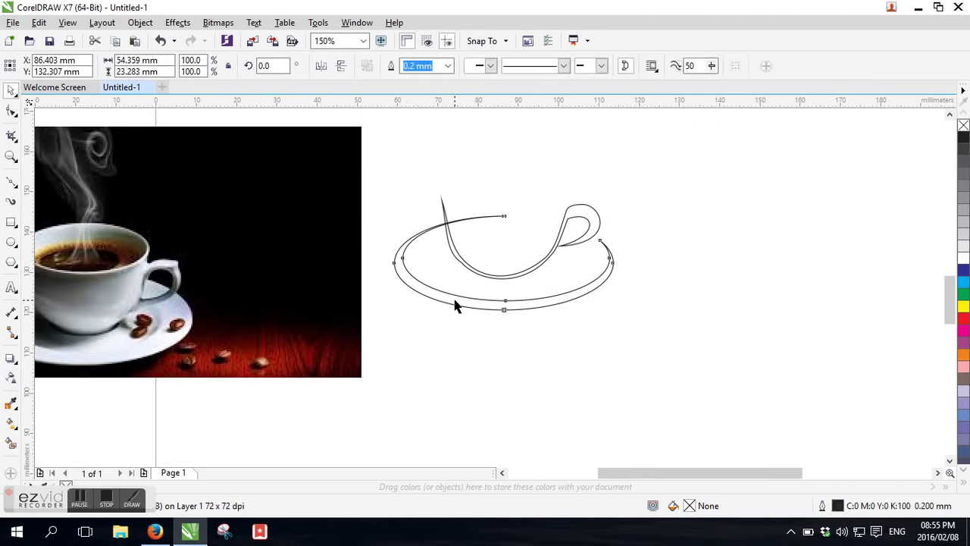
{"action": "left_click", "coordinate": [12, 112]}
{"action": "left_click_drag", "start_coordinate": [489, 222], "coordinate": [469, 218]}
{"action": "left_click", "coordinate": [450, 230]}
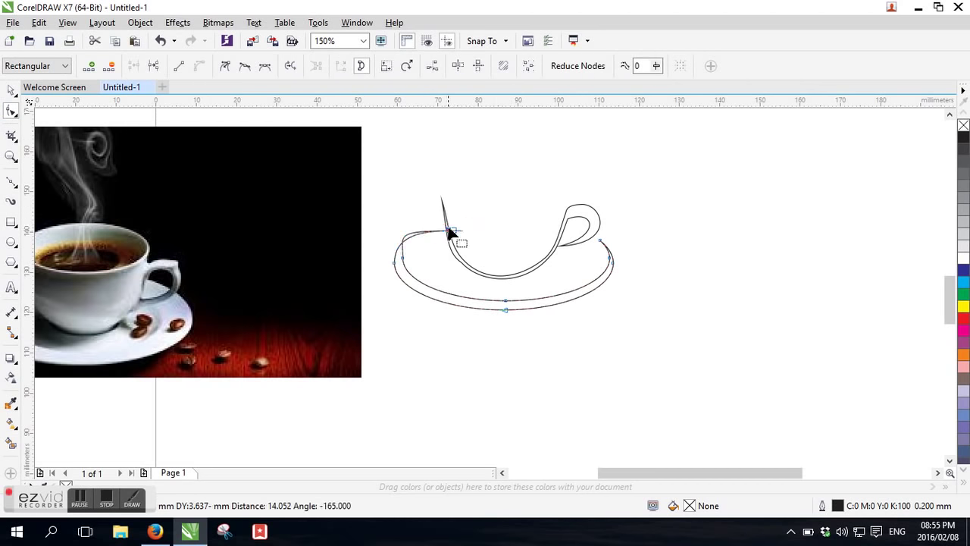
{"action": "key", "text": "ctrl+z"}
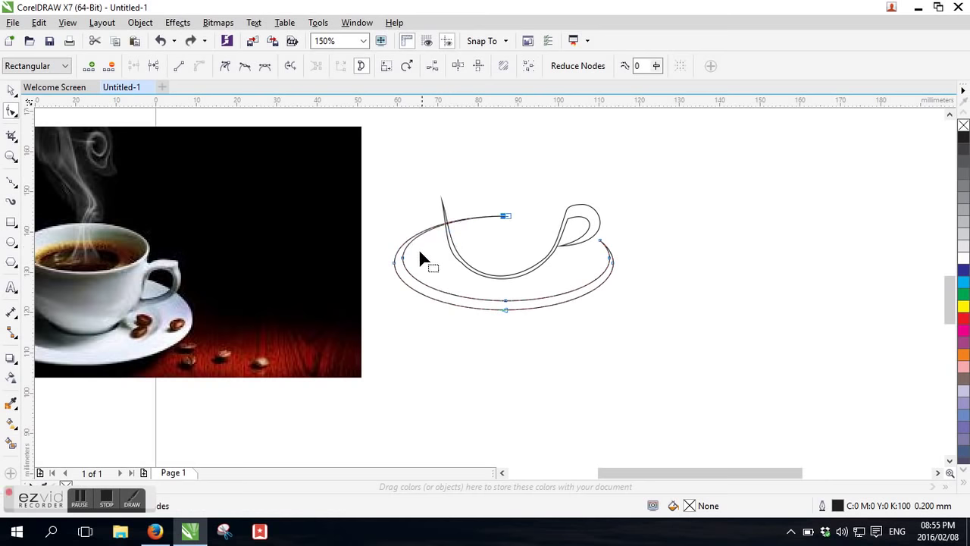
Step: Undo the photo's move to put it back behind the traced outlines
{"action": "left_click", "coordinate": [11, 90]}
{"action": "left_click", "coordinate": [216, 343]}
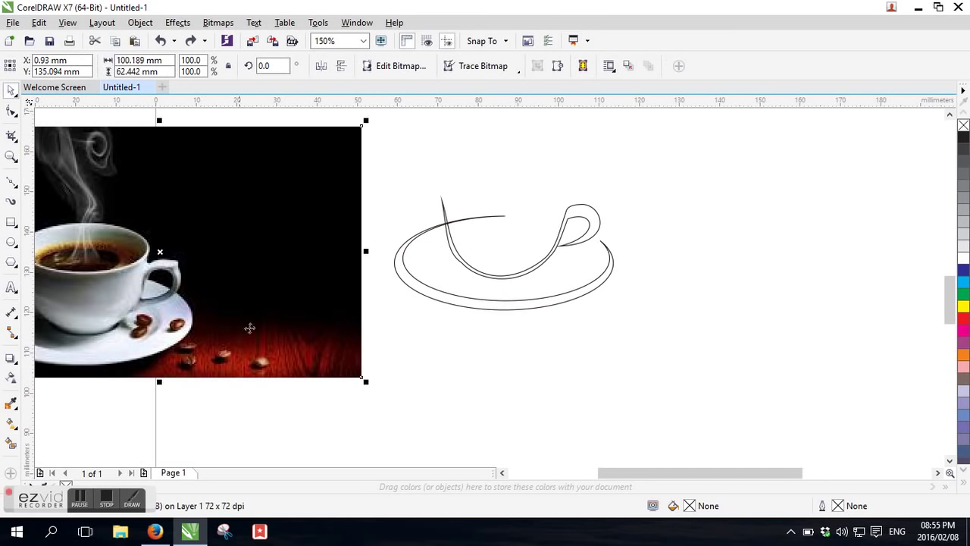
{"action": "left_click", "coordinate": [401, 263]}
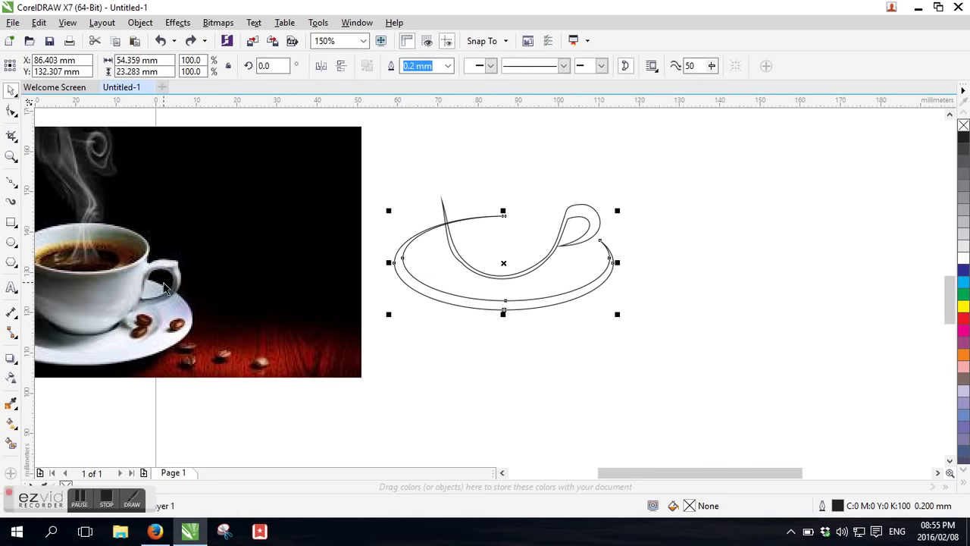
{"action": "key", "text": "ctrl+z"}
Step: Draw an ellipse over the cup's rim and adjust it to the outer edge, about 32.5 by 11.7 mm
{"action": "scroll", "coordinate": [373, 235], "scroll_direction": "down", "scroll_amount": 1}
{"action": "scroll", "coordinate": [444, 197], "scroll_direction": "up", "scroll_amount": 2}
{"action": "left_click", "coordinate": [11, 241]}
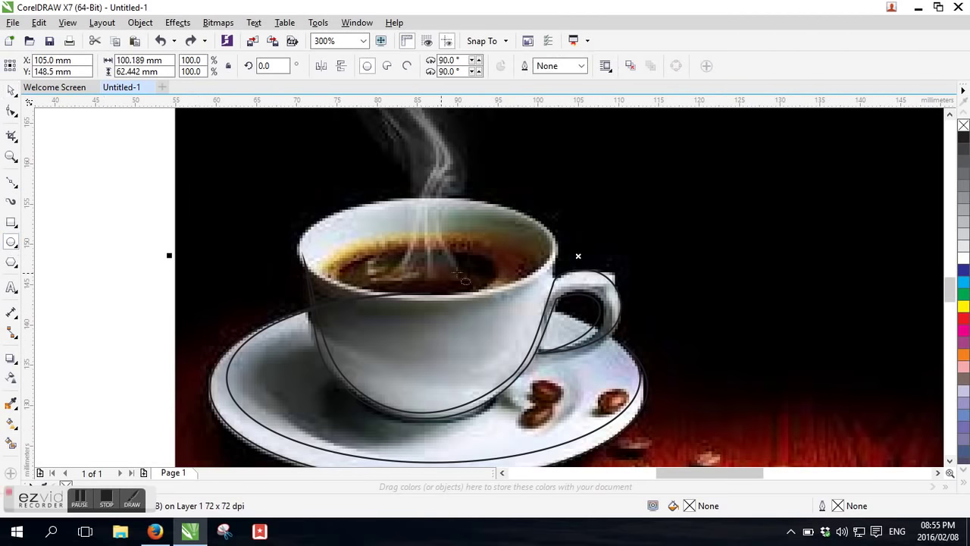
{"action": "left_click_drag", "start_coordinate": [558, 227], "coordinate": [304, 294]}
{"action": "left_click_drag", "start_coordinate": [432, 215], "coordinate": [433, 195]}
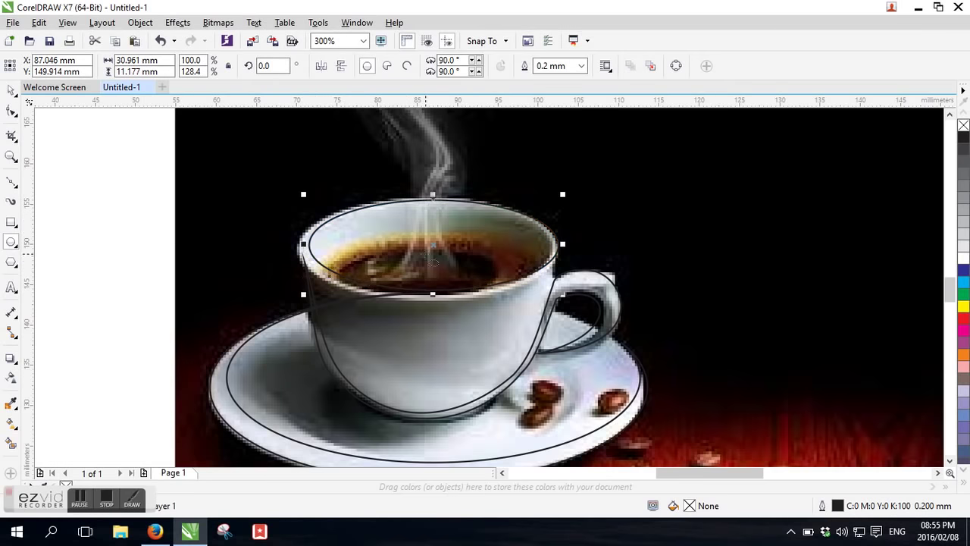
{"action": "left_click_drag", "start_coordinate": [438, 264], "coordinate": [430, 265]}
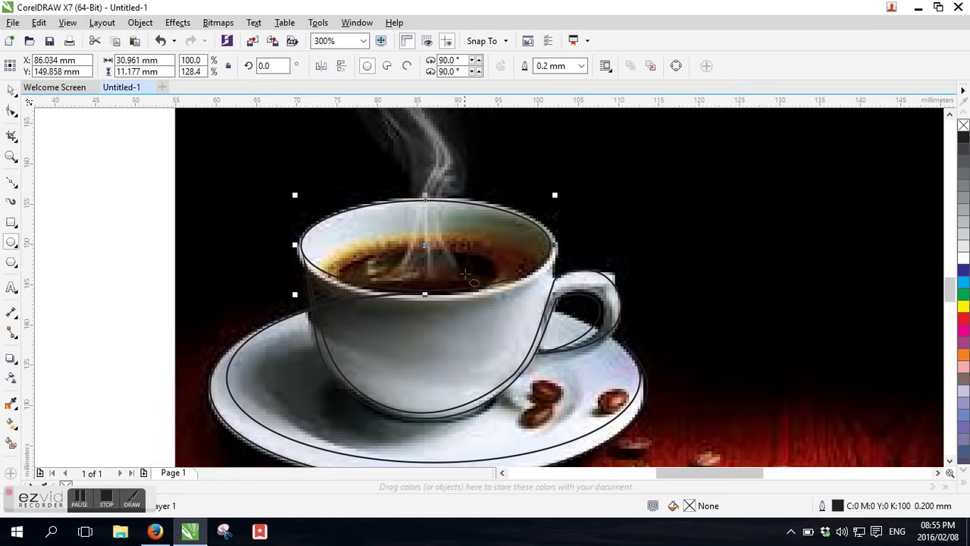
{"action": "left_click_drag", "start_coordinate": [558, 302], "coordinate": [570, 307]}
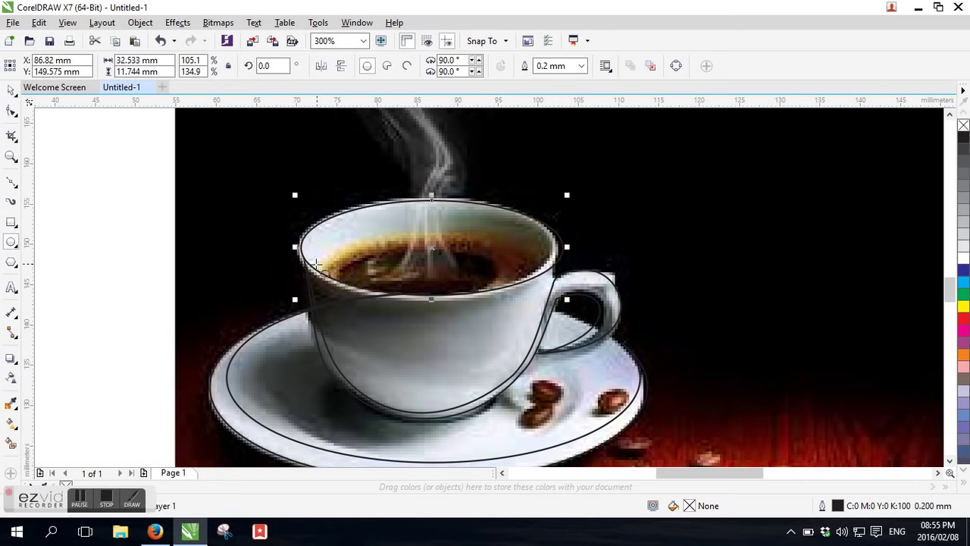
Step: Create a smaller inner copy of the rim ellipse, about 30 by 9.8 mm, and trim the outer ellipse with it
{"action": "left_click_drag", "start_coordinate": [295, 299], "coordinate": [314, 291]}
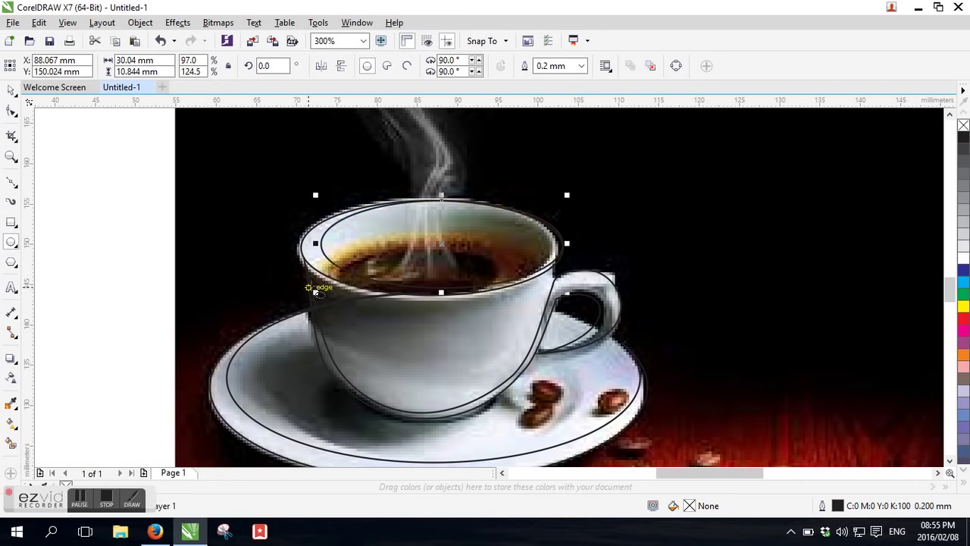
{"action": "left_click_drag", "start_coordinate": [441, 195], "coordinate": [441, 204]}
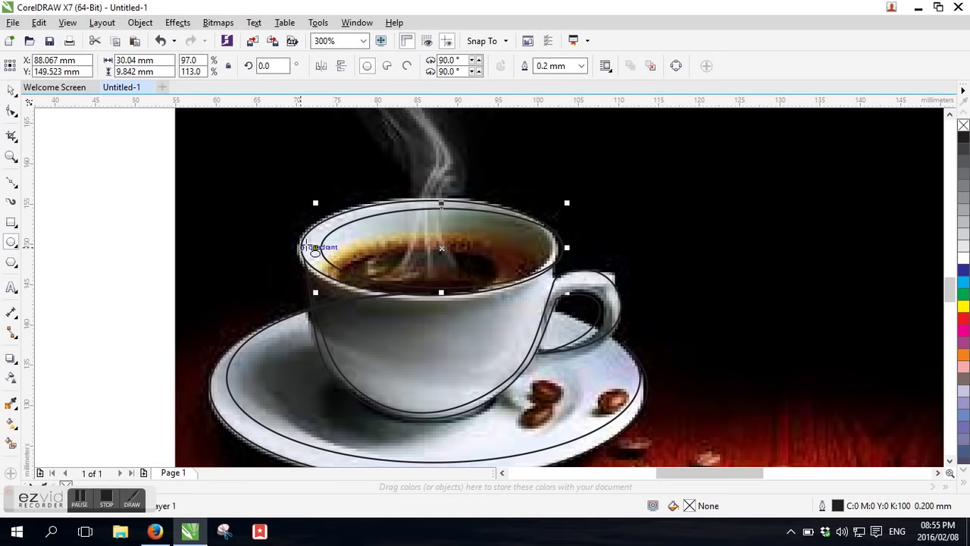
{"action": "key", "text": "ctrl+z"}
{"action": "key", "text": "ctrl+z"}
{"action": "left_click", "coordinate": [10, 90]}
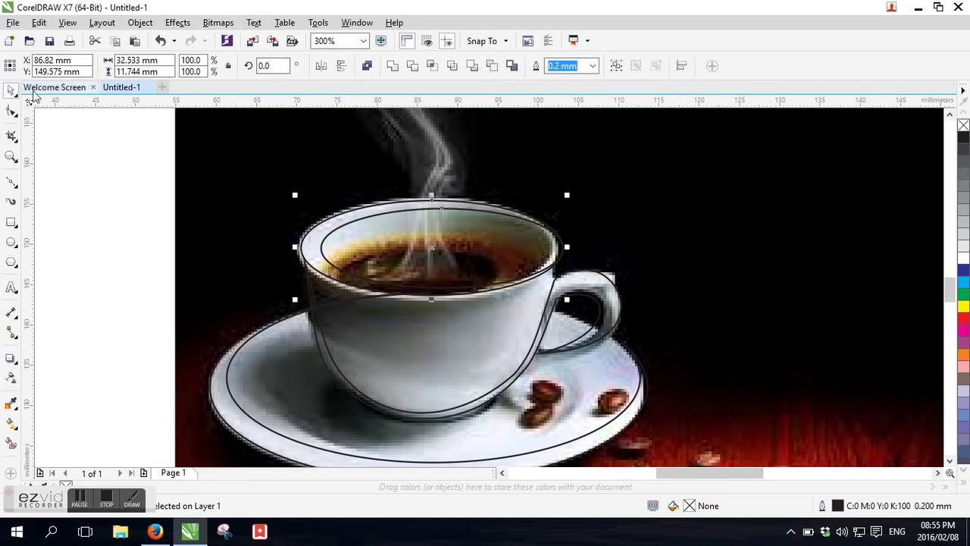
{"action": "left_click", "coordinate": [415, 66]}
{"action": "left_click", "coordinate": [11, 286]}
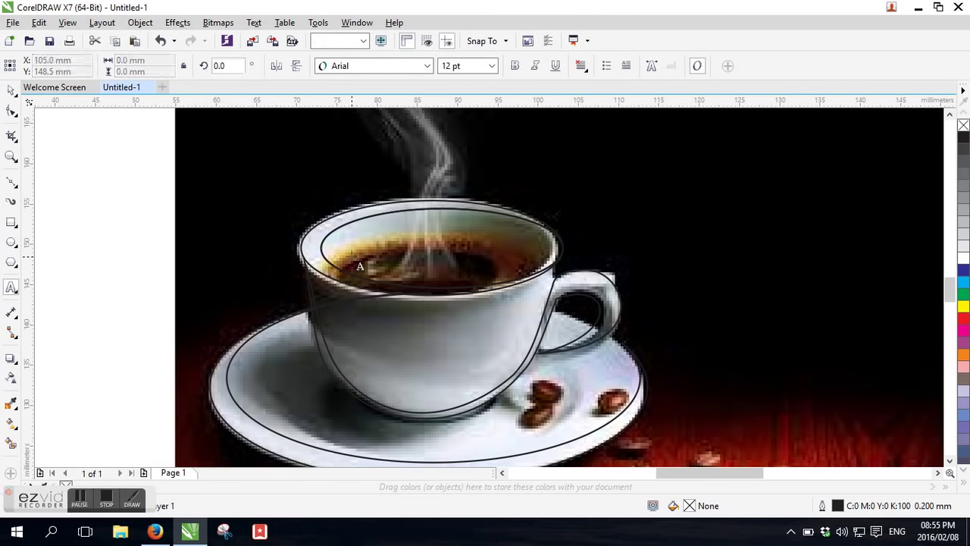
{"action": "left_click", "coordinate": [351, 258]}
{"action": "left_click", "coordinate": [12, 93]}
{"action": "left_click", "coordinate": [468, 250]}
{"action": "key", "text": "Escape"}
Step: Move the photo clear of the cup and saucer outlines, then select the saucer outline
{"action": "scroll", "coordinate": [554, 246], "scroll_direction": "down", "scroll_amount": 2}
{"action": "scroll", "coordinate": [546, 220], "scroll_direction": "up", "scroll_amount": 2}
{"action": "scroll", "coordinate": [496, 236], "scroll_direction": "down", "scroll_amount": 2}
{"action": "mouse_move", "coordinate": [561, 282]}
{"action": "left_mouse_down"}
{"action": "mouse_move", "coordinate": [372, 279]}
{"action": "mouse_move", "coordinate": [375, 299]}
{"action": "mouse_move", "coordinate": [398, 305]}
{"action": "left_mouse_up"}
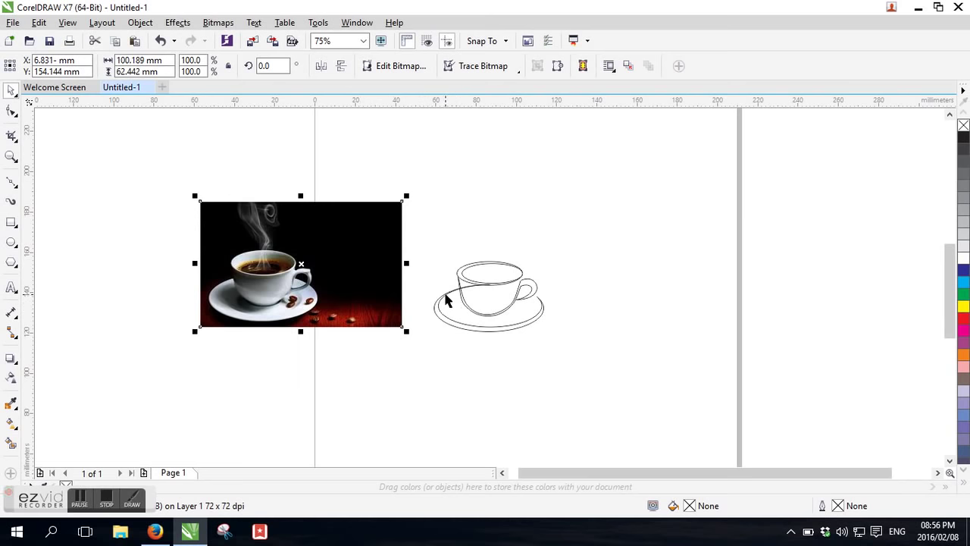
{"action": "scroll", "coordinate": [467, 316], "scroll_direction": "up", "scroll_amount": 1}
{"action": "left_click", "coordinate": [479, 353]}
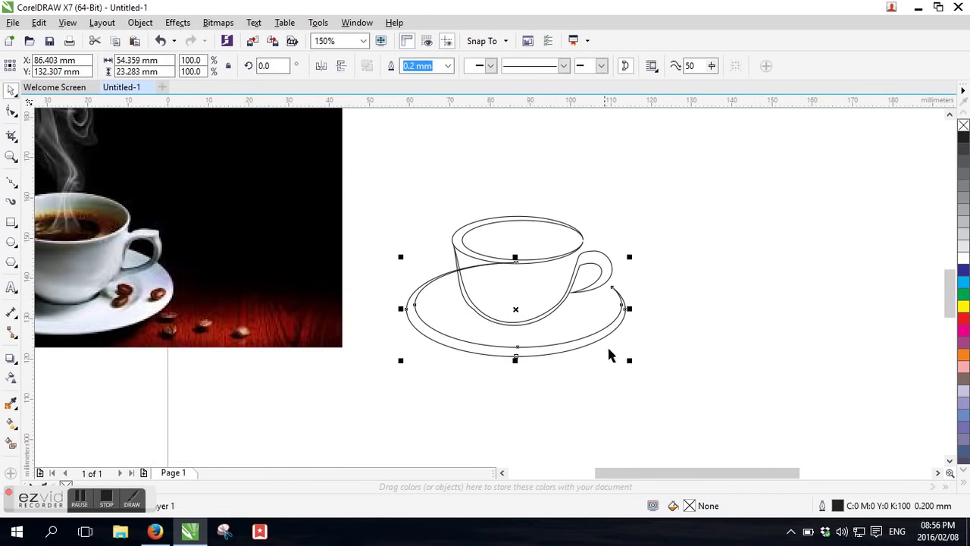
Step: Draw a flat ellipse about 36 by 4 mm and place it with an overlapping copy at the saucer's lower edge
{"action": "left_click", "coordinate": [13, 243]}
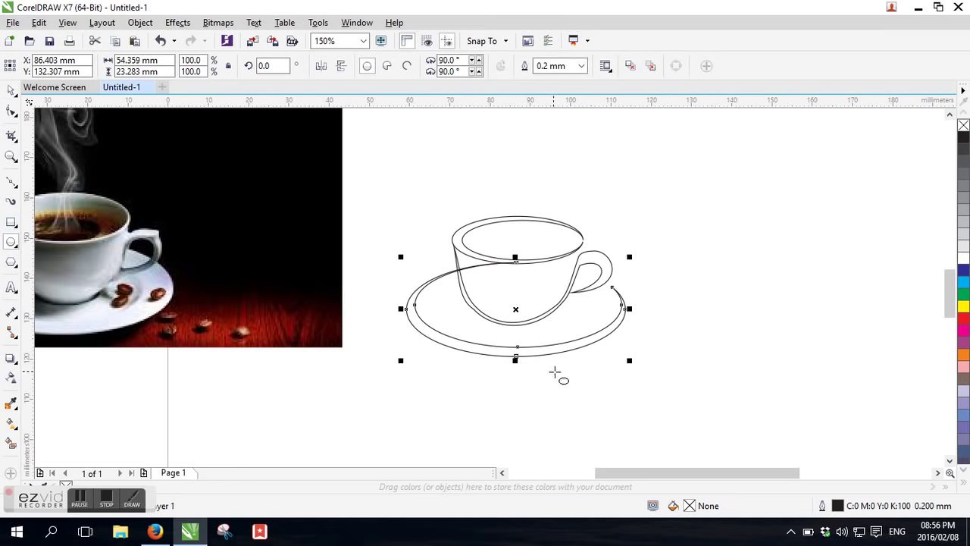
{"action": "left_click_drag", "start_coordinate": [579, 380], "coordinate": [436, 362]}
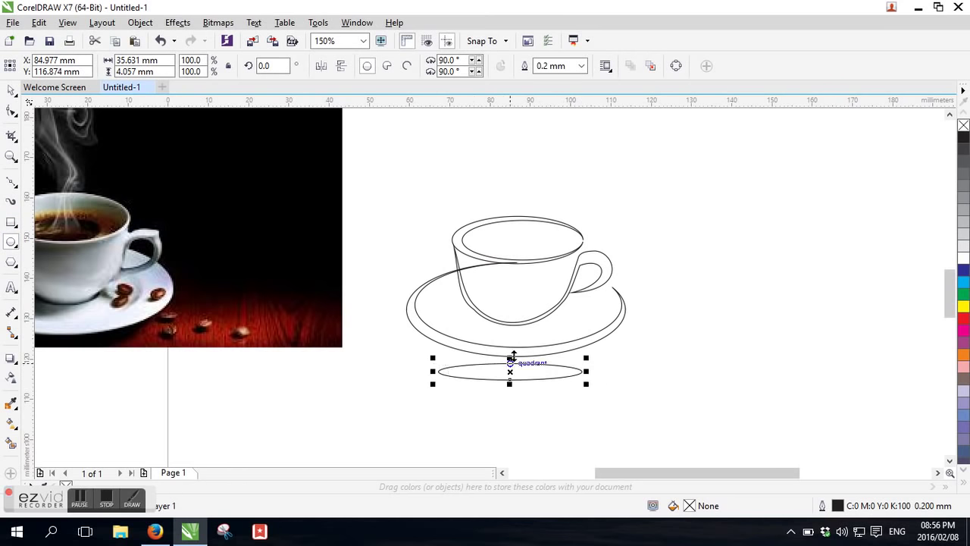
{"action": "scroll", "coordinate": [509, 356], "scroll_direction": "up", "scroll_amount": 2}
{"action": "left_click_drag", "start_coordinate": [508, 386], "coordinate": [526, 346]}
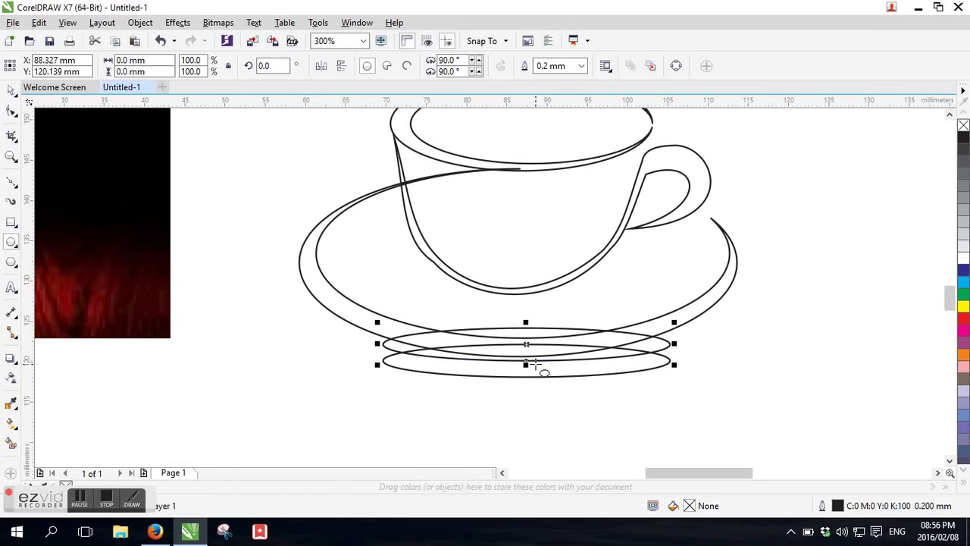
{"action": "left_click", "coordinate": [12, 90]}
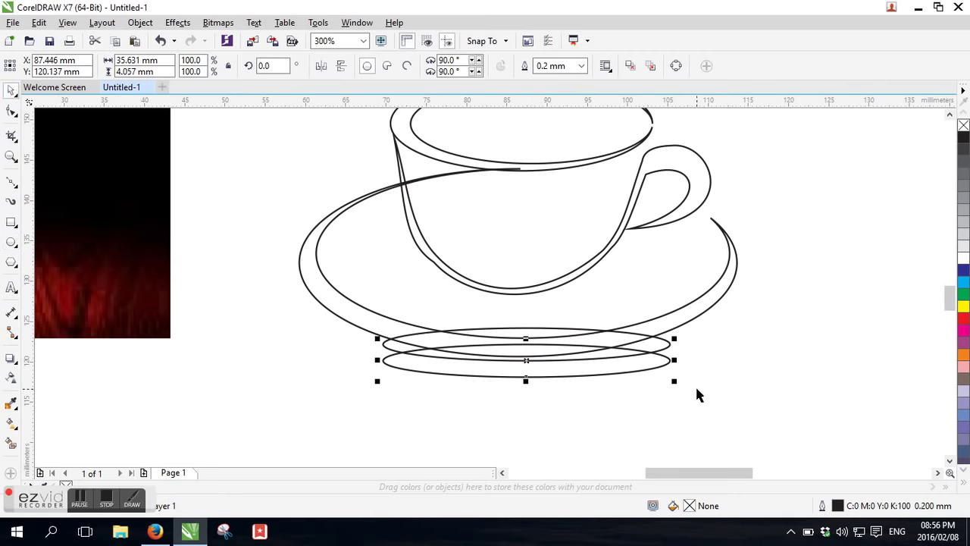
Step: Resize the lower ellipse narrower and taller, trim it with the upper ellipse, and delete the upper ellipse
{"action": "left_click_drag", "start_coordinate": [674, 360], "coordinate": [658, 357]}
{"action": "left_click_drag", "start_coordinate": [526, 380], "coordinate": [545, 364]}
{"action": "left_click", "coordinate": [664, 348], "text": "shift"}
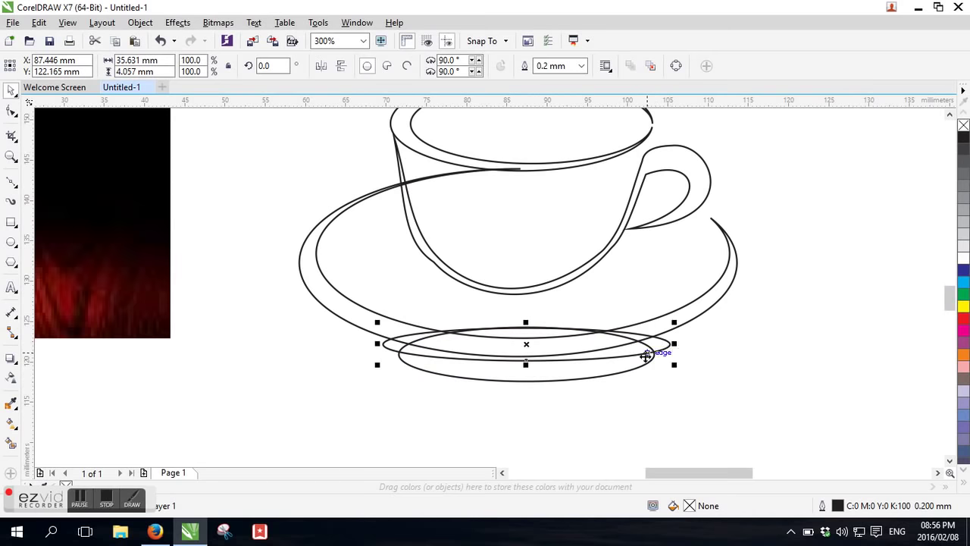
{"action": "left_click", "coordinate": [370, 67]}
{"action": "left_click", "coordinate": [276, 388]}
{"action": "left_click", "coordinate": [568, 332]}
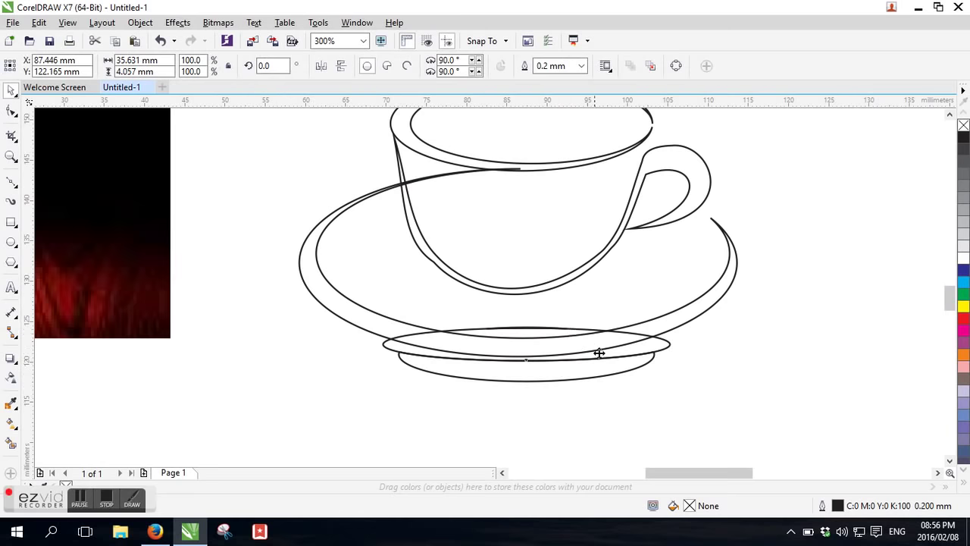
{"action": "key", "text": "Delete"}
Step: Draw a rectangle about 14.1 by 3.5 mm around the leftover sliver above the base crescent, trim the sliver away, and delete the rectangle
{"action": "left_click", "coordinate": [634, 359]}
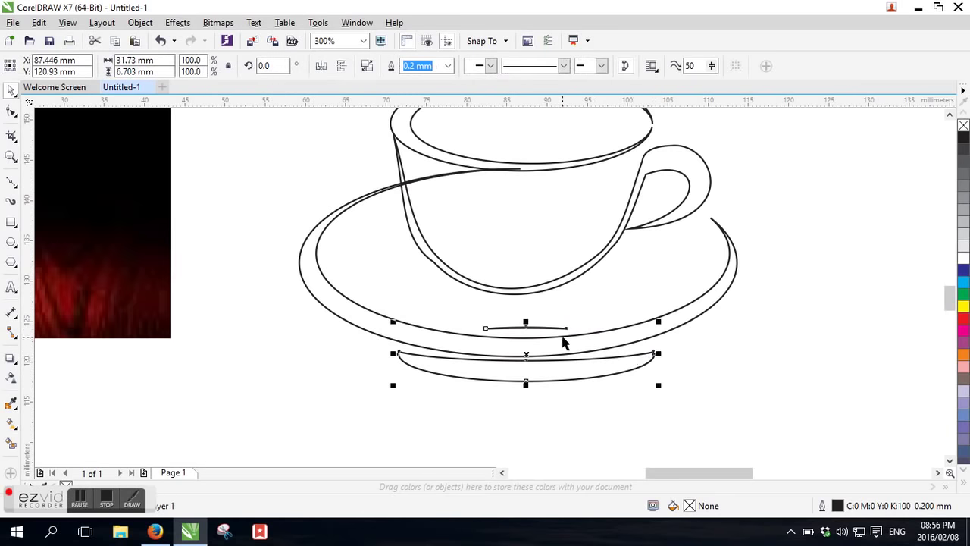
{"action": "left_click", "coordinate": [12, 224]}
{"action": "mouse_move", "coordinate": [470, 308]}
{"action": "left_mouse_down"}
{"action": "mouse_move", "coordinate": [562, 335]}
{"action": "mouse_move", "coordinate": [588, 322]}
{"action": "left_mouse_up"}
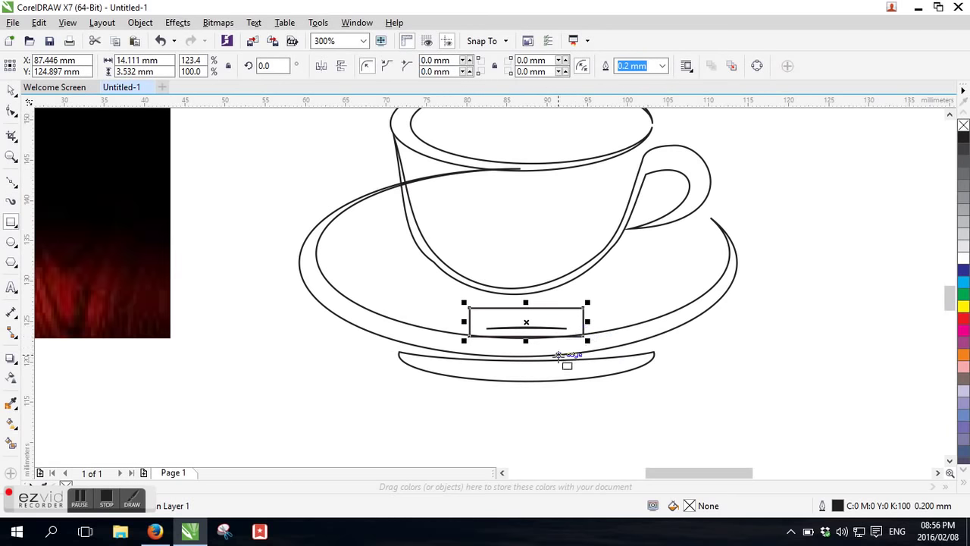
{"action": "left_click", "coordinate": [558, 356], "text": "shift"}
{"action": "left_click", "coordinate": [12, 91]}
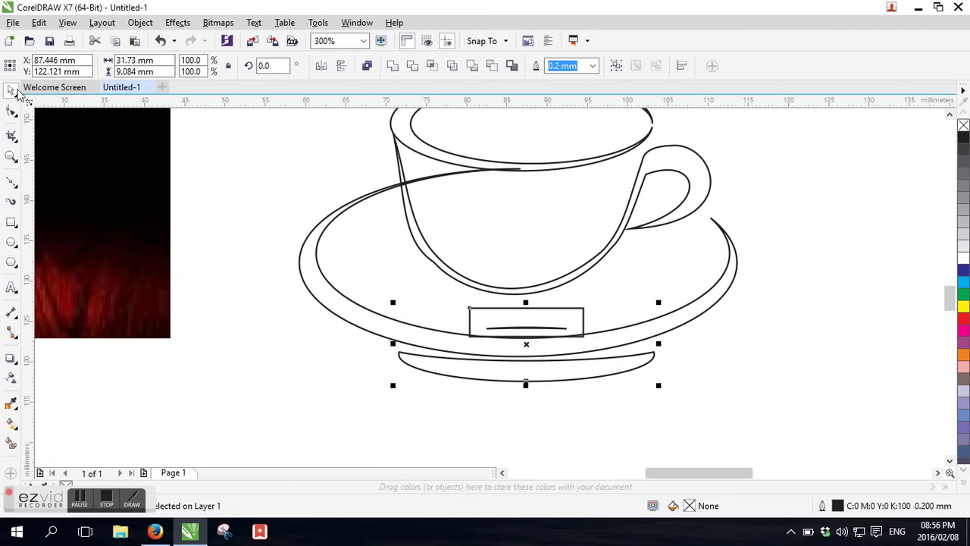
{"action": "left_click", "coordinate": [413, 68]}
{"action": "left_click", "coordinate": [507, 330]}
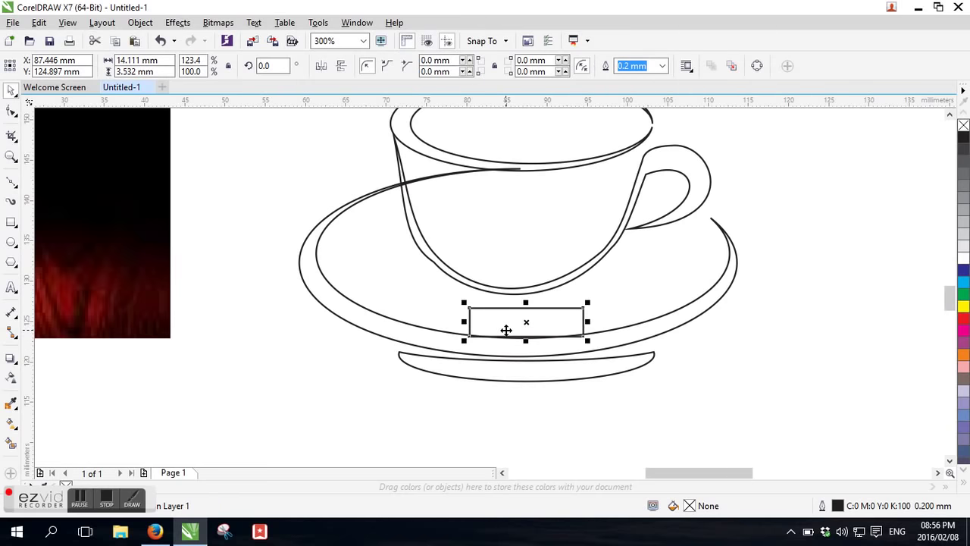
{"action": "key", "text": "Delete"}
Step: Flatten the base crescent to about 31.7 by 1.9 mm and move it up against the saucer's lower edge
{"action": "left_click", "coordinate": [549, 379]}
{"action": "key", "text": "F5"}
{"action": "left_click_drag", "start_coordinate": [527, 382], "coordinate": [523, 367]}
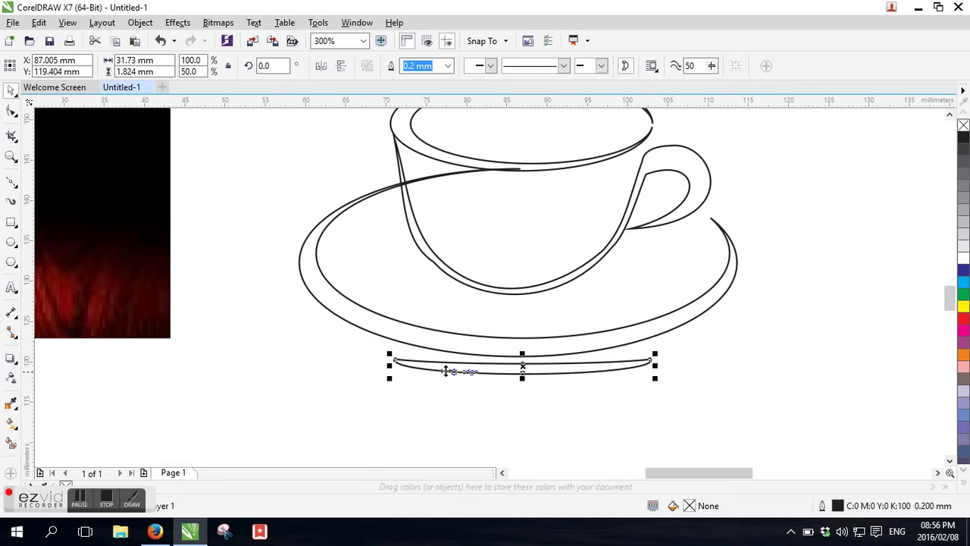
{"action": "left_click", "coordinate": [419, 367]}
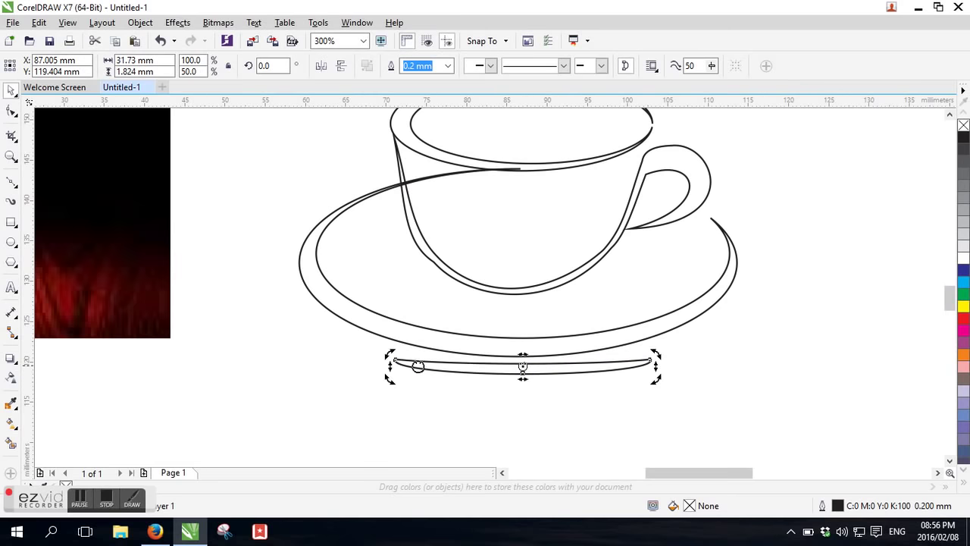
{"action": "left_click_drag", "start_coordinate": [390, 365], "coordinate": [392, 357]}
{"action": "mouse_move", "coordinate": [657, 367]}
{"action": "left_mouse_down"}
{"action": "mouse_move", "coordinate": [654, 351]}
{"action": "mouse_move", "coordinate": [656, 359]}
{"action": "left_mouse_up"}
{"action": "left_click", "coordinate": [524, 364]}
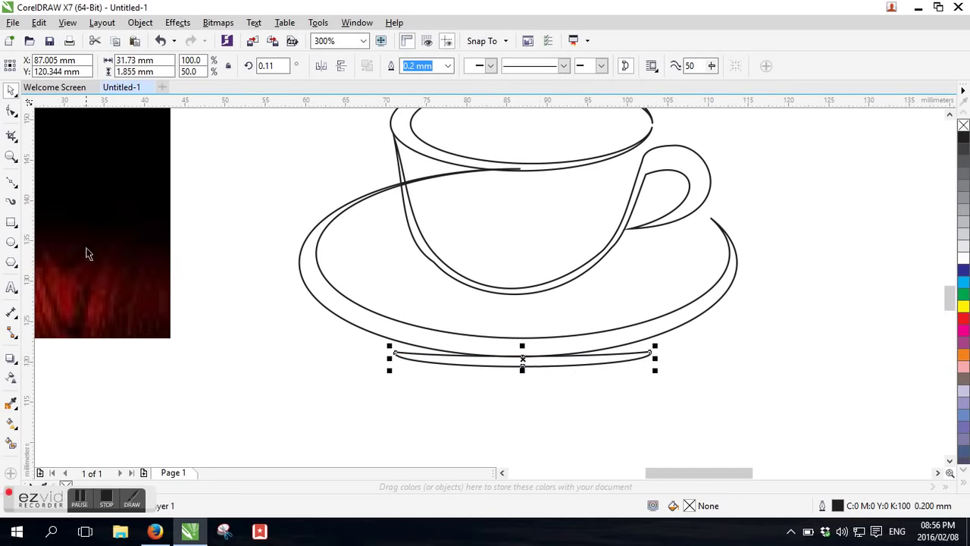
Step: Reshape the base crescent's nodes so it bows parallel to the saucer's lower edge, about 32.9 by 3.4 mm
{"action": "left_click", "coordinate": [12, 112]}
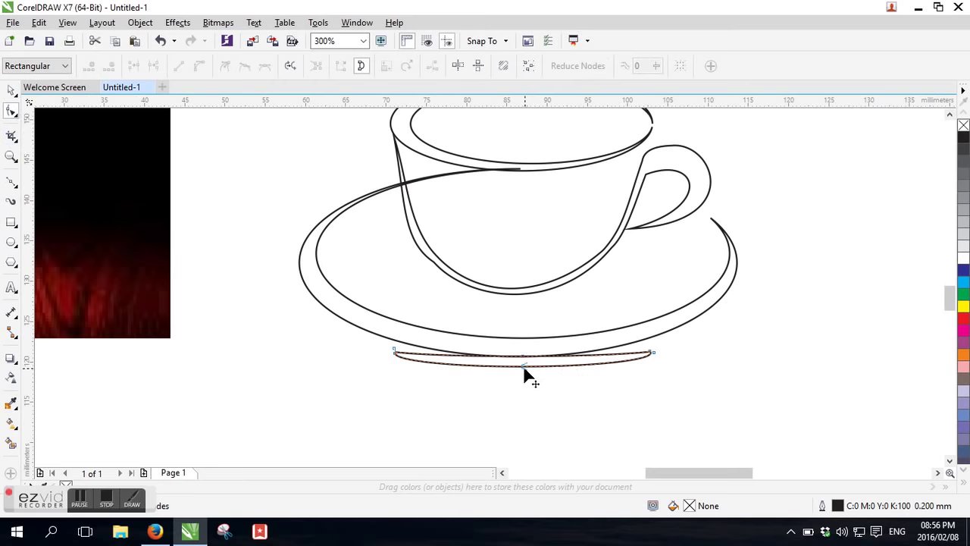
{"action": "left_click", "coordinate": [524, 370]}
{"action": "mouse_move", "coordinate": [524, 370]}
{"action": "left_mouse_down"}
{"action": "mouse_move", "coordinate": [526, 383]}
{"action": "mouse_move", "coordinate": [522, 372]}
{"action": "left_mouse_up"}
{"action": "scroll", "coordinate": [522, 372], "scroll_direction": "up", "scroll_amount": 3}
{"action": "left_click_drag", "start_coordinate": [528, 327], "coordinate": [531, 368]}
{"action": "scroll", "coordinate": [551, 404], "scroll_direction": "down", "scroll_amount": 1}
{"action": "mouse_move", "coordinate": [252, 341]}
{"action": "left_mouse_down"}
{"action": "mouse_move", "coordinate": [309, 383]}
{"action": "mouse_move", "coordinate": [267, 335]}
{"action": "left_mouse_up"}
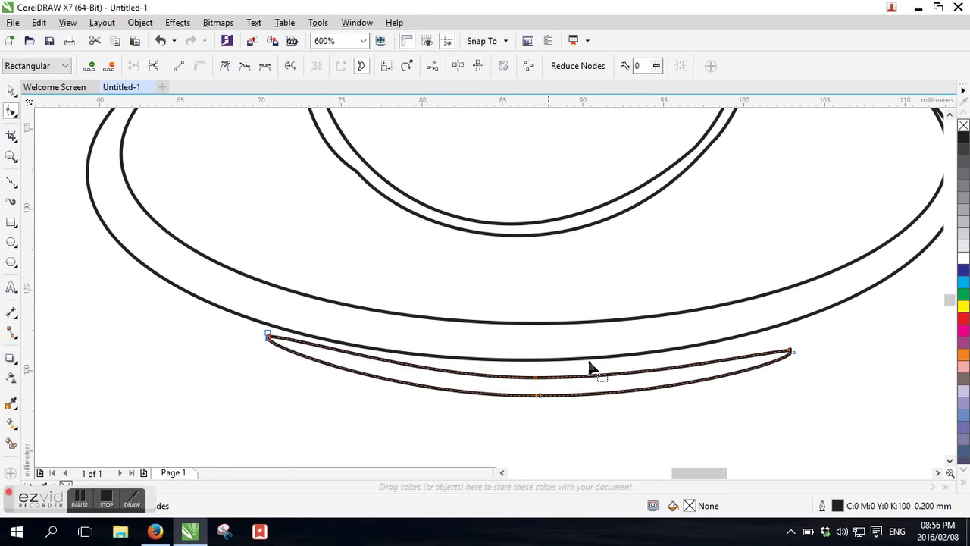
{"action": "left_click_drag", "start_coordinate": [790, 352], "coordinate": [797, 337]}
{"action": "left_click_drag", "start_coordinate": [538, 387], "coordinate": [542, 377]}
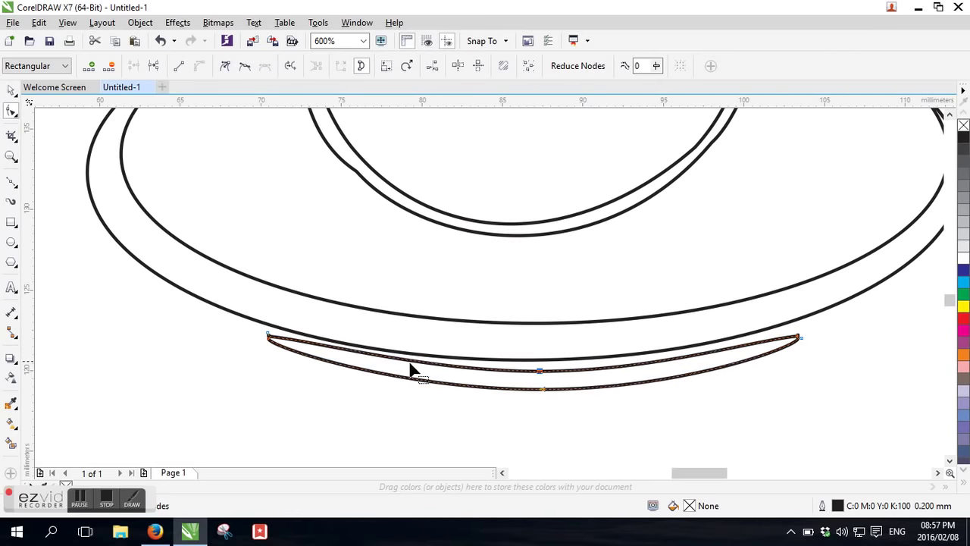
{"action": "left_click", "coordinate": [12, 89]}
Step: Move the photo to the right of the cup and saucer outlines
{"action": "scroll", "coordinate": [437, 279], "scroll_direction": "down", "scroll_amount": 5}
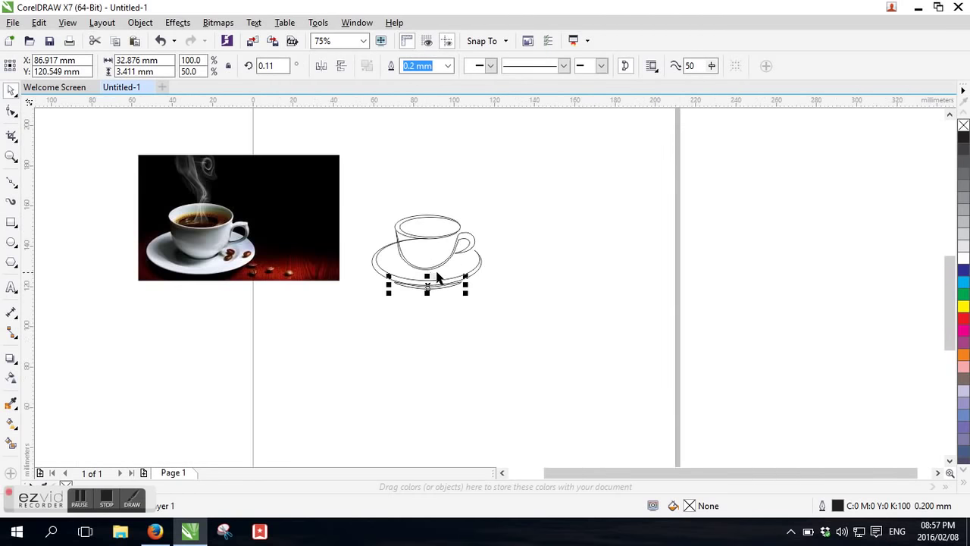
{"action": "scroll", "coordinate": [417, 238], "scroll_direction": "up", "scroll_amount": 2}
{"action": "mouse_move", "coordinate": [254, 273]}
{"action": "left_mouse_down"}
{"action": "mouse_move", "coordinate": [773, 342]}
{"action": "mouse_move", "coordinate": [909, 343]}
{"action": "left_mouse_up"}
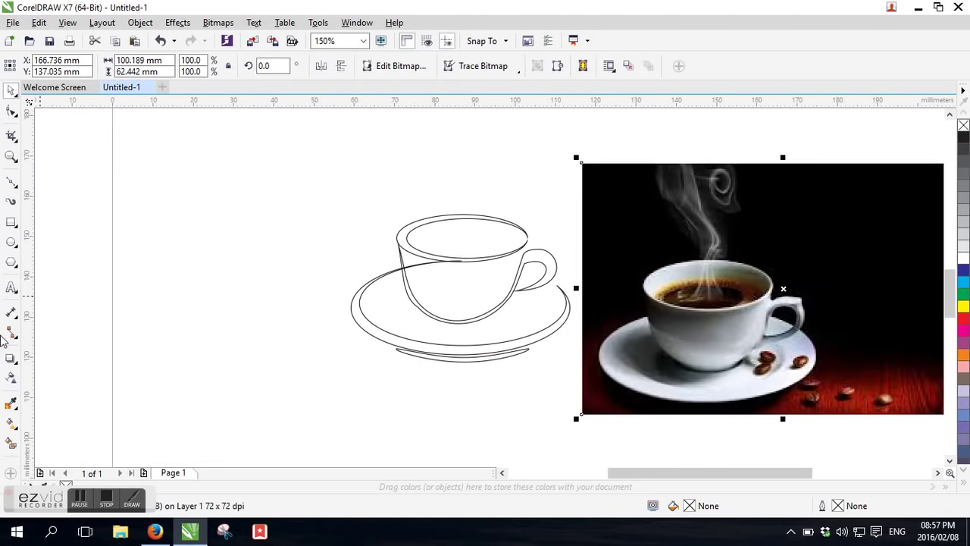
Step: Sample the dark brown coffee colour from the photo and fill the rim, cup, handle, saucer and base shapes with it
{"action": "left_click", "coordinate": [12, 401]}
{"action": "left_click", "coordinate": [675, 292]}
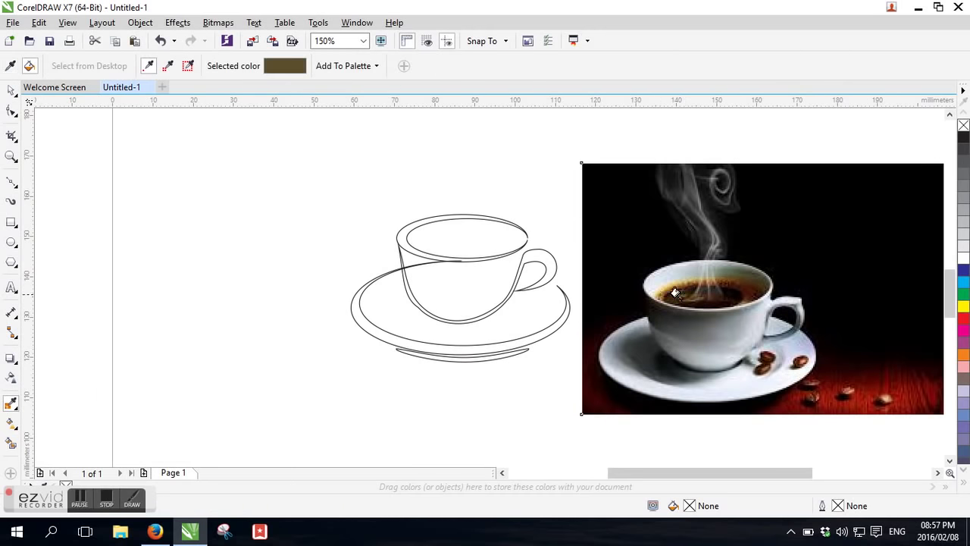
{"action": "scroll", "coordinate": [425, 243], "scroll_direction": "up", "scroll_amount": 4}
{"action": "left_click", "coordinate": [356, 267]}
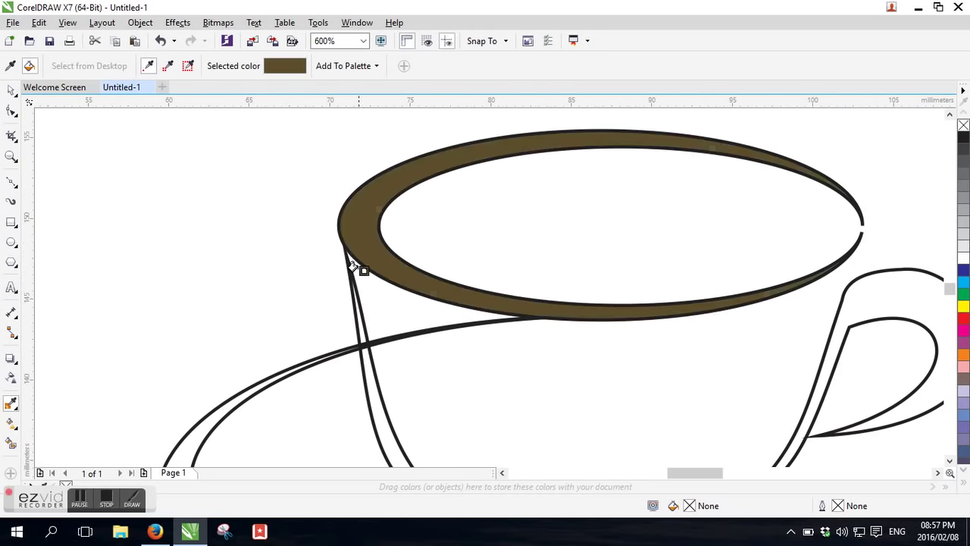
{"action": "left_click", "coordinate": [365, 388]}
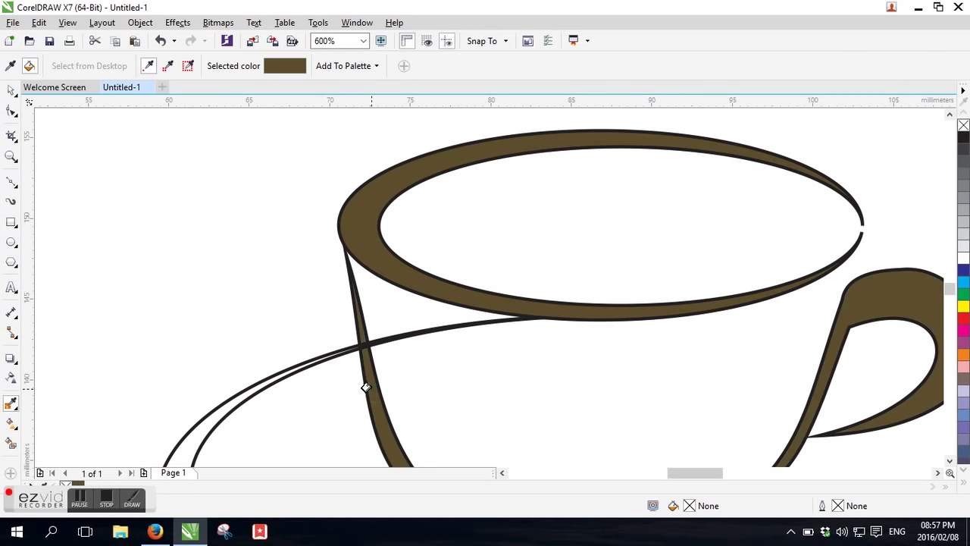
{"action": "left_click", "coordinate": [206, 400]}
{"action": "scroll", "coordinate": [331, 156], "scroll_direction": "down", "scroll_amount": 5}
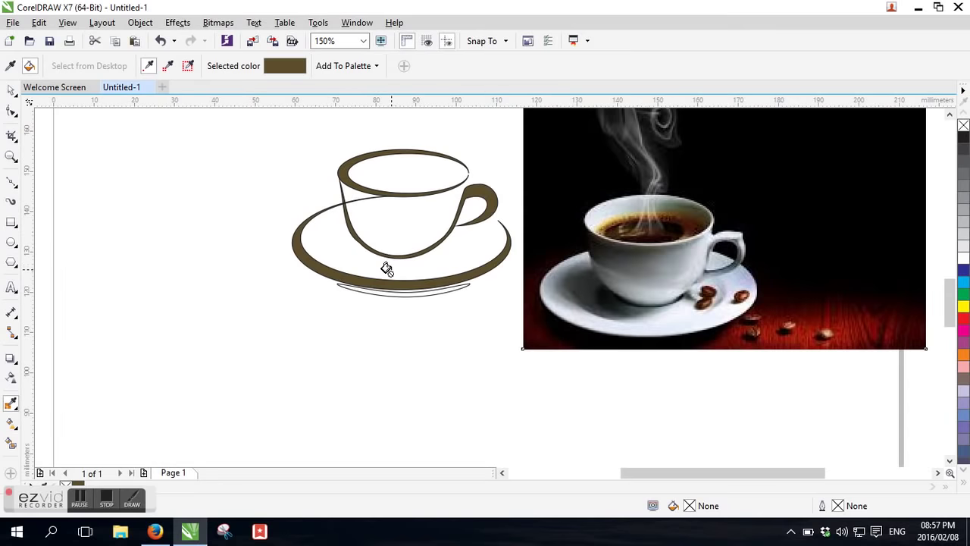
{"action": "scroll", "coordinate": [385, 266], "scroll_direction": "up", "scroll_amount": 5}
{"action": "left_click", "coordinate": [387, 346]}
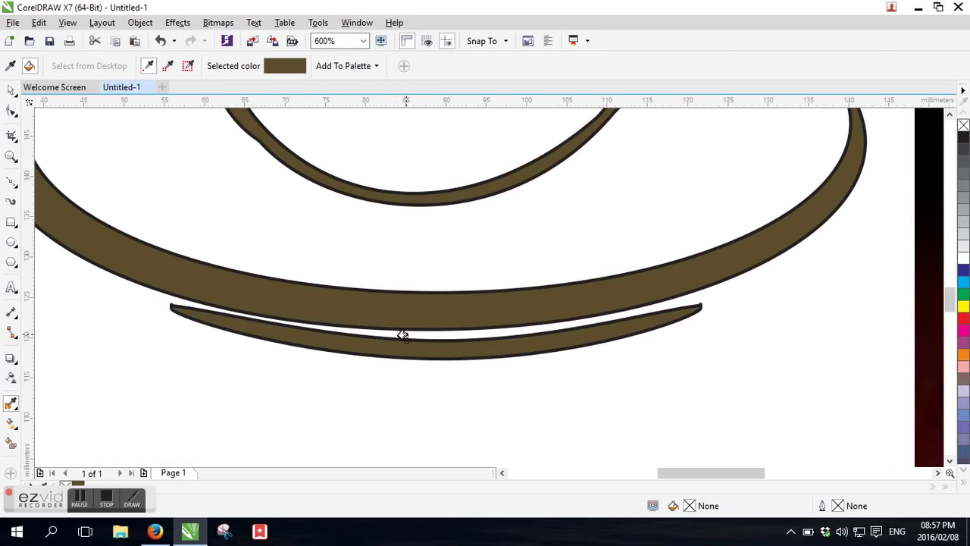
{"action": "scroll", "coordinate": [401, 335], "scroll_direction": "down", "scroll_amount": 2}
Step: Select all the cup and saucer shapes and remove their outline colour
{"action": "left_click", "coordinate": [11, 90]}
{"action": "scroll", "coordinate": [288, 262], "scroll_direction": "down", "scroll_amount": 2}
{"action": "mouse_move", "coordinate": [206, 147]}
{"action": "left_mouse_down"}
{"action": "mouse_move", "coordinate": [445, 286]}
{"action": "mouse_move", "coordinate": [492, 353]}
{"action": "left_mouse_up"}
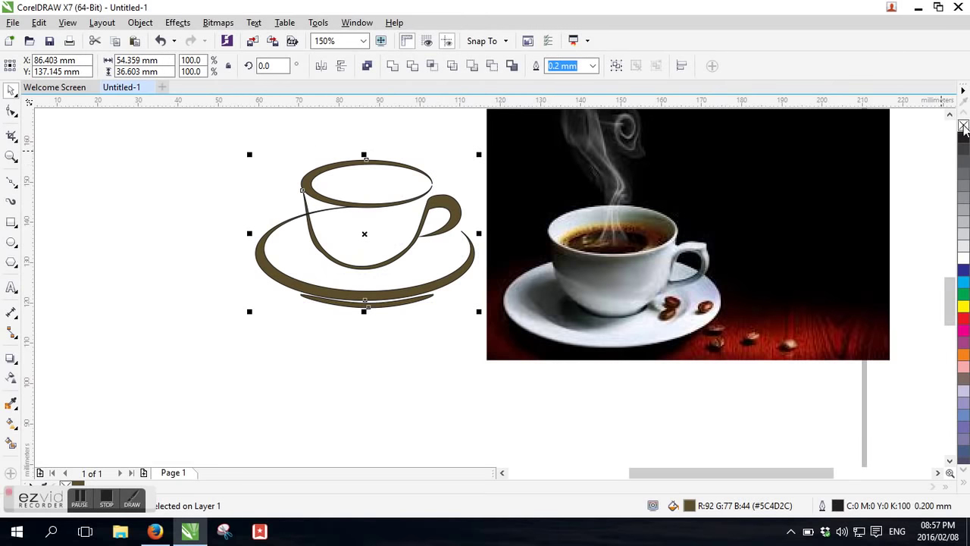
{"action": "left_click", "coordinate": [963, 126]}
{"action": "left_click", "coordinate": [423, 407]}
{"action": "scroll", "coordinate": [531, 255], "scroll_direction": "down", "scroll_amount": 2}
{"action": "scroll", "coordinate": [468, 238], "scroll_direction": "up", "scroll_amount": 2}
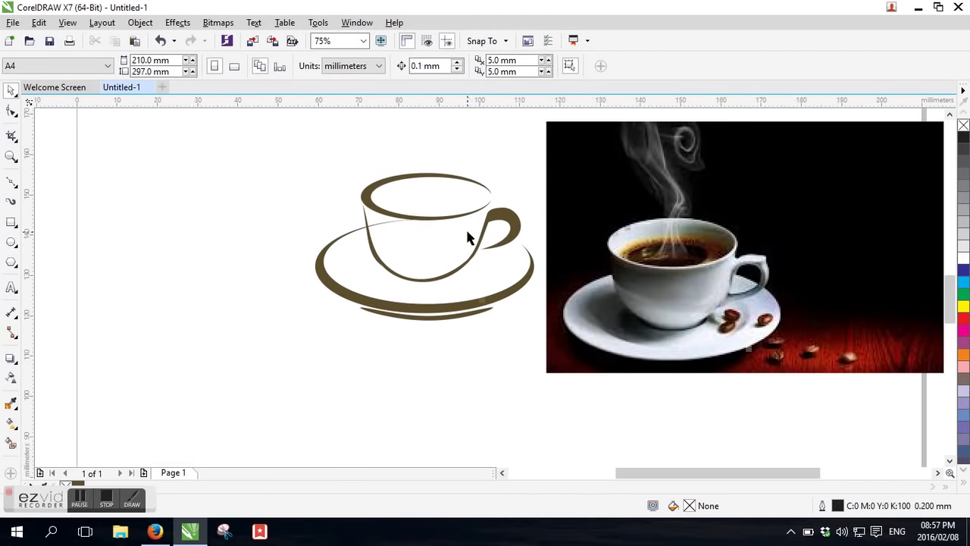
Step: Select the rim, cup and handle shapes together, shift them left over the saucer, and enlarge them slightly
{"action": "left_click_drag", "start_coordinate": [332, 147], "coordinate": [552, 293]}
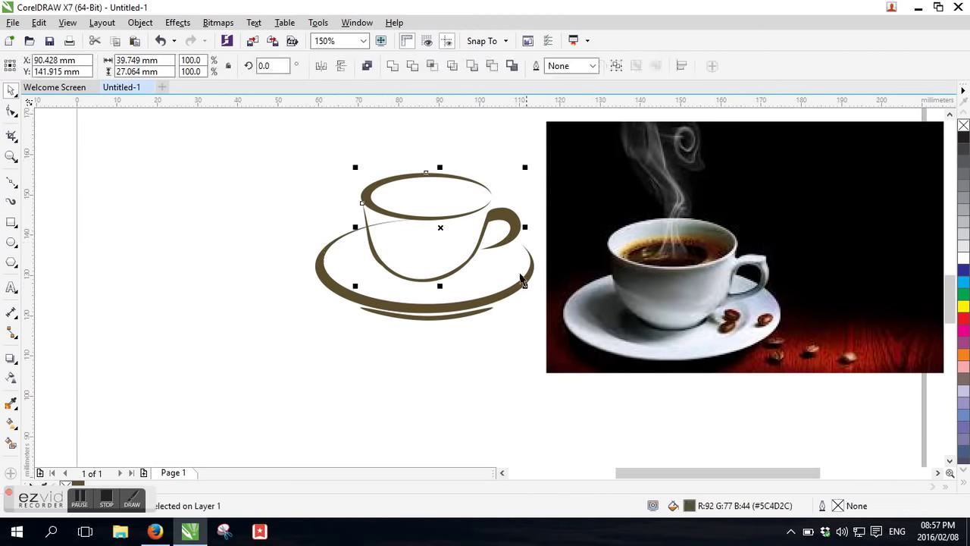
{"action": "left_click", "coordinate": [464, 220]}
{"action": "left_click_drag", "start_coordinate": [426, 243], "coordinate": [537, 284]}
{"action": "left_click", "coordinate": [513, 215]}
{"action": "left_click_drag", "start_coordinate": [432, 170], "coordinate": [428, 172]}
{"action": "left_click", "coordinate": [350, 173]}
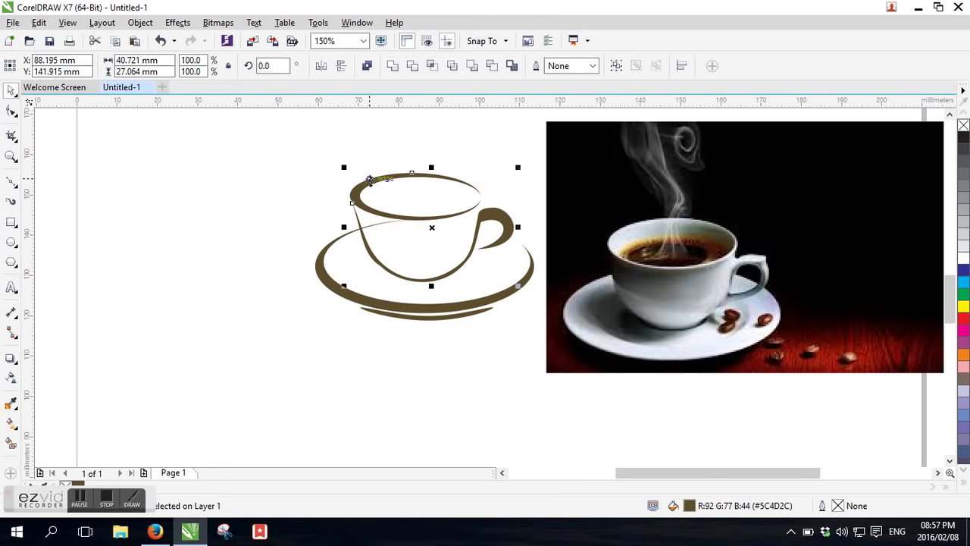
{"action": "left_click_drag", "start_coordinate": [345, 168], "coordinate": [335, 161]}
{"action": "left_click", "coordinate": [278, 198]}
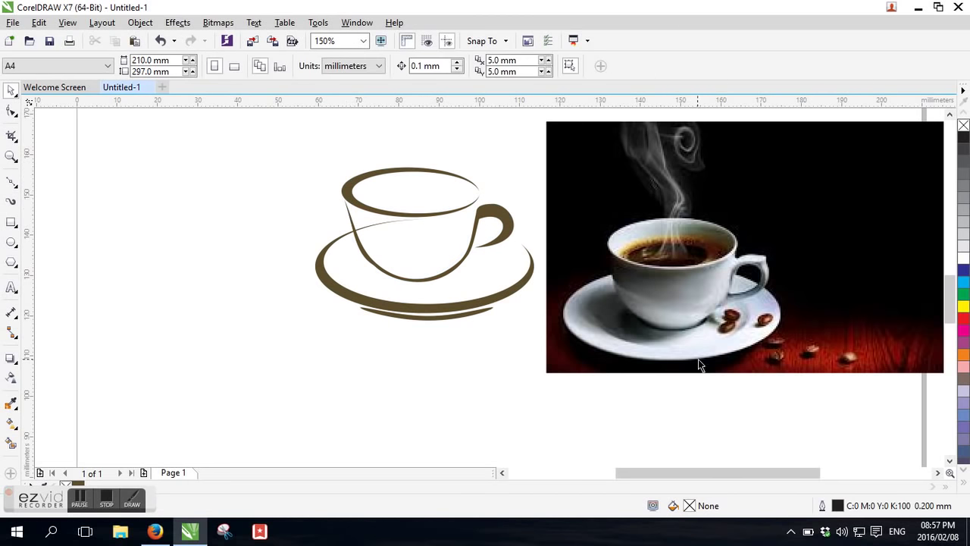
Step: Move the photo slightly up and further right, away from the drawing
{"action": "scroll", "coordinate": [696, 360], "scroll_direction": "down", "scroll_amount": 1}
{"action": "scroll", "coordinate": [699, 300], "scroll_direction": "up", "scroll_amount": 1}
{"action": "left_click_drag", "start_coordinate": [689, 340], "coordinate": [711, 322]}
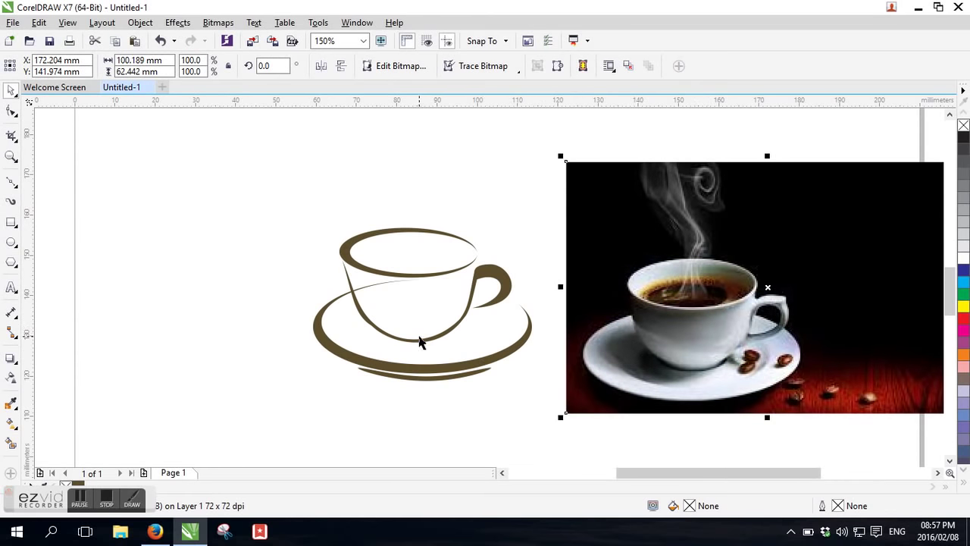
Step: Draw a rectangle about 19.4 by 12.2 mm over the saucer line inside the cup, trim that line away, and delete the rectangle
{"action": "left_click", "coordinate": [11, 222]}
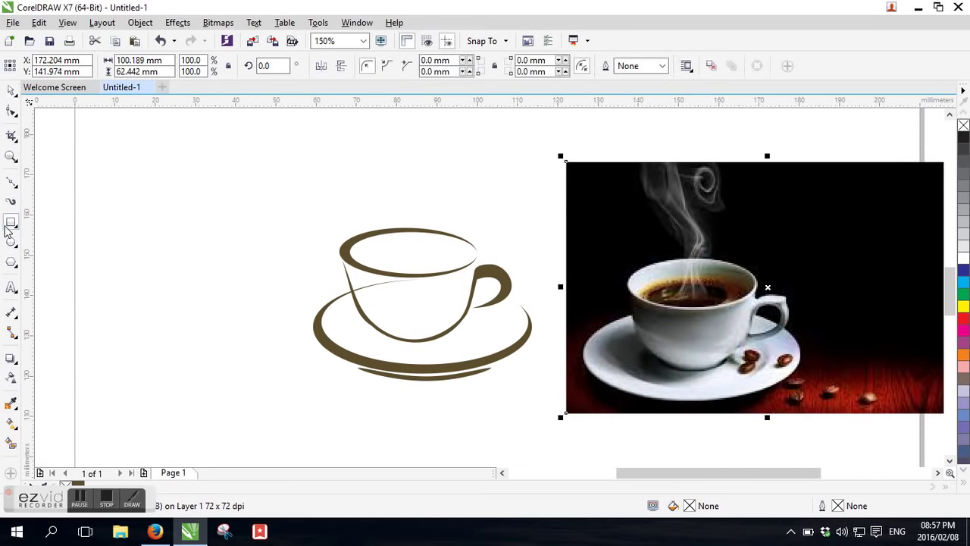
{"action": "scroll", "coordinate": [322, 291], "scroll_direction": "up", "scroll_amount": 2}
{"action": "mouse_move", "coordinate": [727, 345]}
{"action": "left_mouse_down"}
{"action": "mouse_move", "coordinate": [511, 263]}
{"action": "mouse_move", "coordinate": [411, 149]}
{"action": "left_mouse_up"}
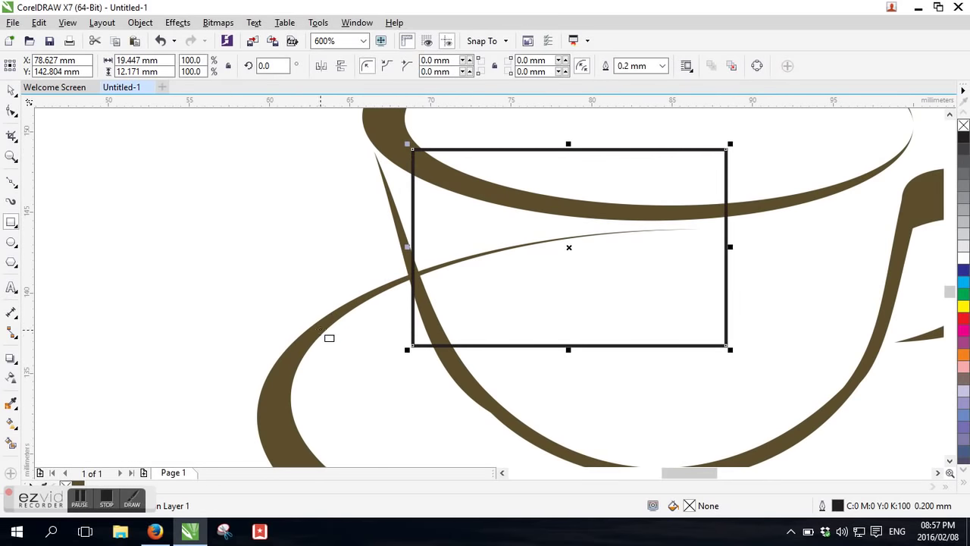
{"action": "left_click", "coordinate": [329, 336]}
{"action": "left_click", "coordinate": [11, 90]}
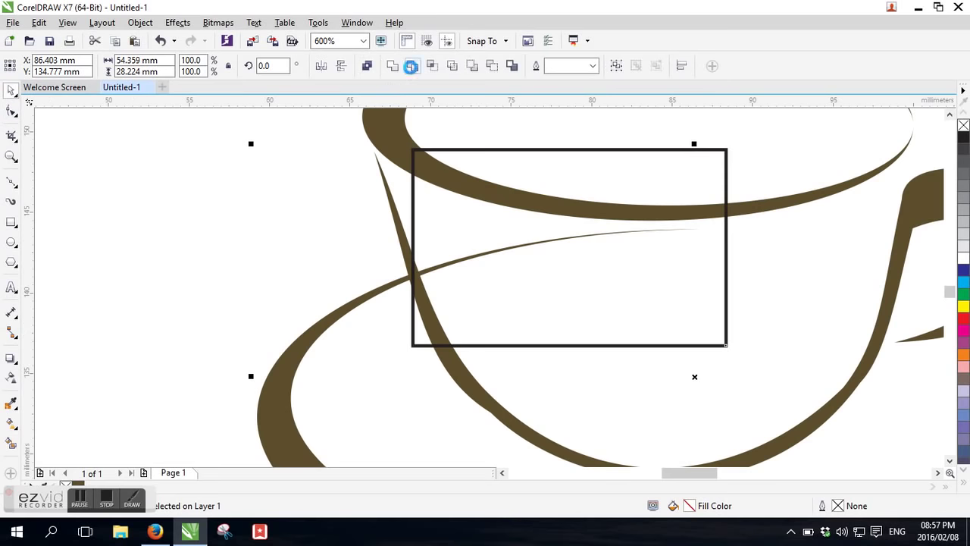
{"action": "key", "text": "Escape"}
{"action": "left_click", "coordinate": [569, 262]}
{"action": "key", "text": "Delete"}
{"action": "scroll", "coordinate": [530, 273], "scroll_direction": "down", "scroll_amount": 2}
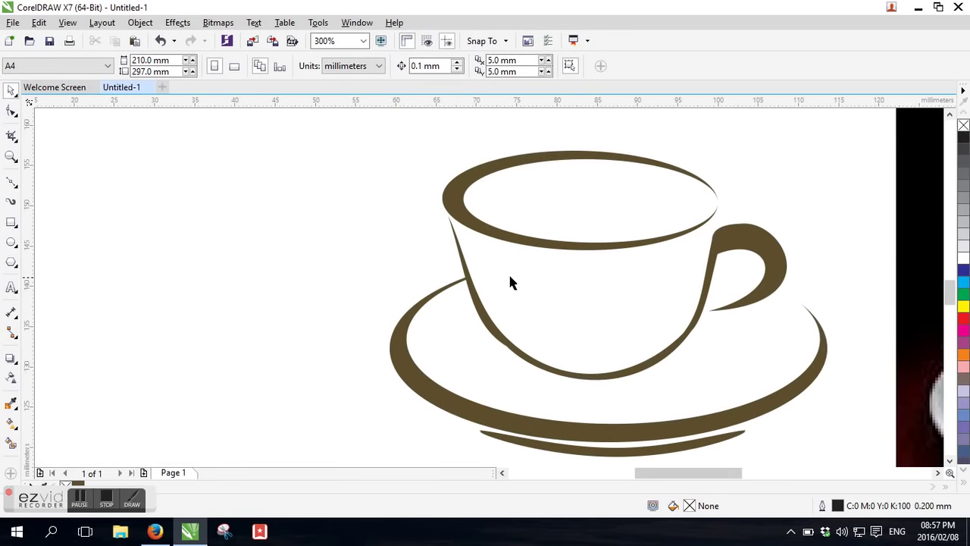
{"action": "scroll", "coordinate": [403, 277], "scroll_direction": "down", "scroll_amount": 2}
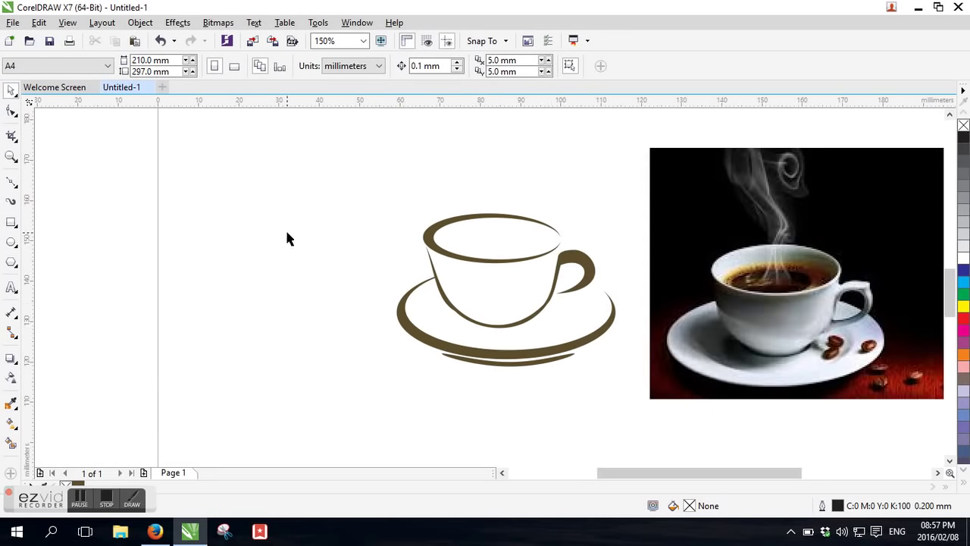
Step: Draw a wavy Bézier steam line about 9.8 by 27.7 mm over the photo's steam and place copies to its left
{"action": "left_click", "coordinate": [12, 187]}
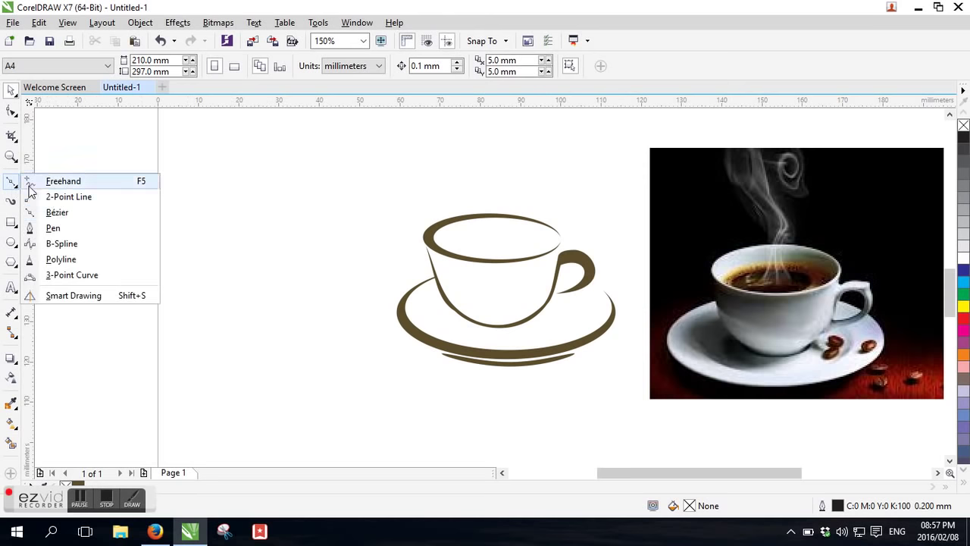
{"action": "left_click", "coordinate": [57, 213]}
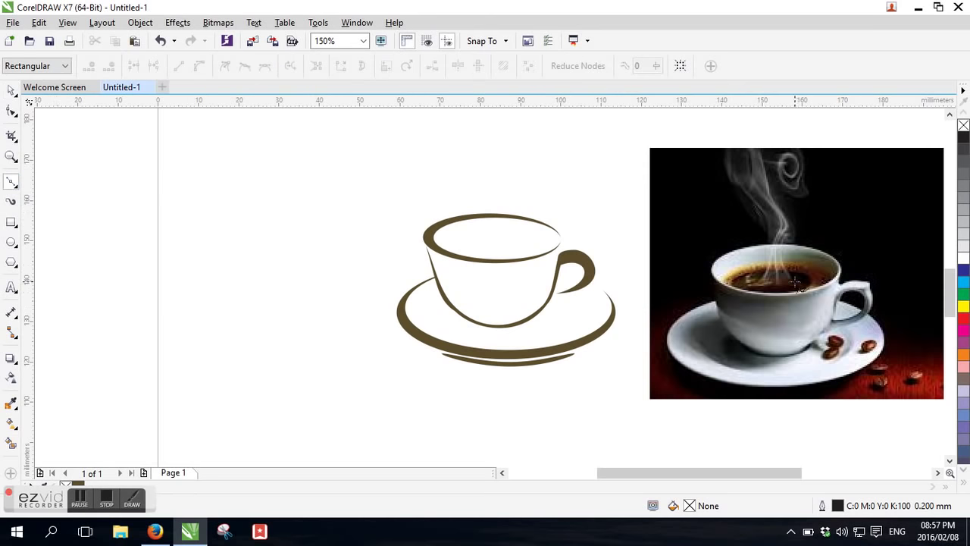
{"action": "left_click_drag", "start_coordinate": [782, 230], "coordinate": [776, 161]}
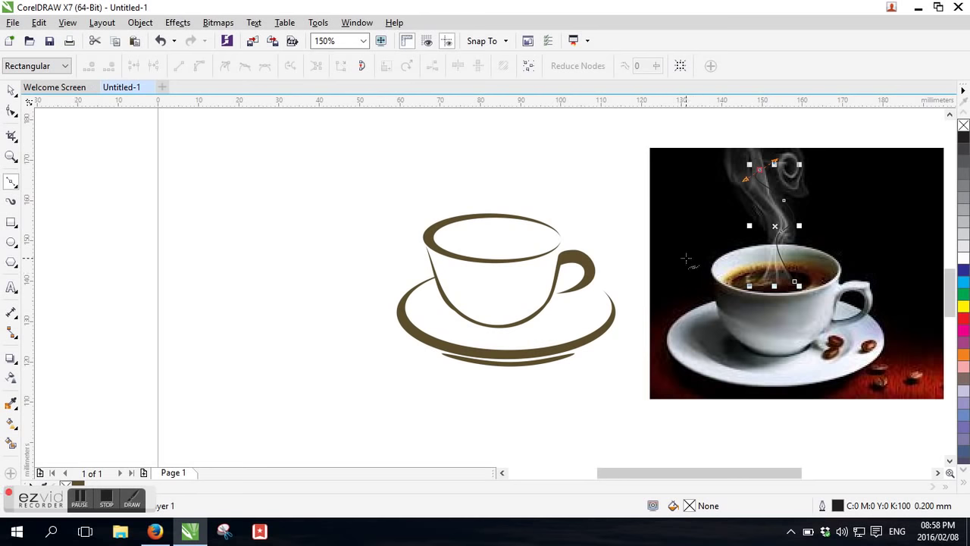
{"action": "key", "text": "space"}
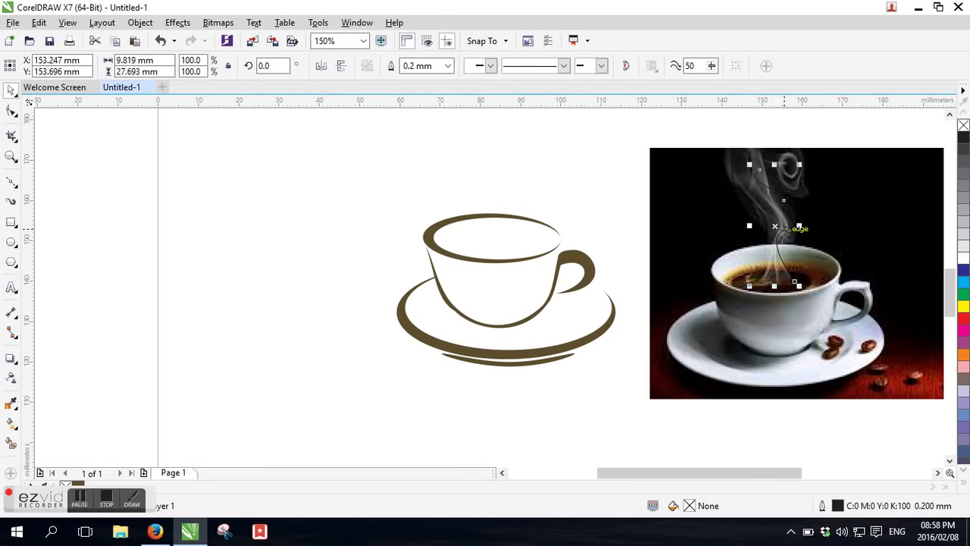
{"action": "left_click_drag", "start_coordinate": [781, 227], "coordinate": [740, 225]}
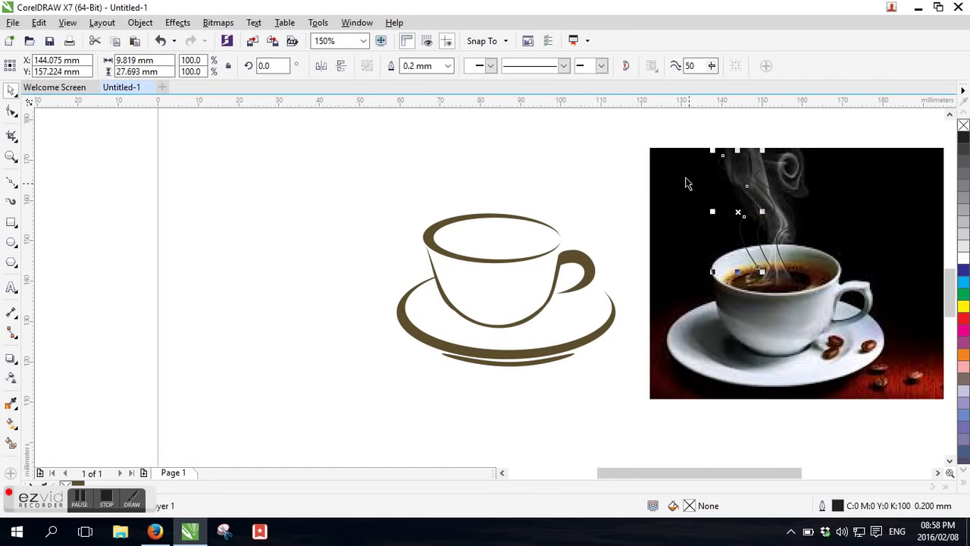
Step: Move the three steam lines from the photo onto the drawn cup and color their outlines with the brown sampled from the rim
{"action": "left_click_drag", "start_coordinate": [654, 134], "coordinate": [820, 294]}
{"action": "left_click_drag", "start_coordinate": [756, 220], "coordinate": [479, 184]}
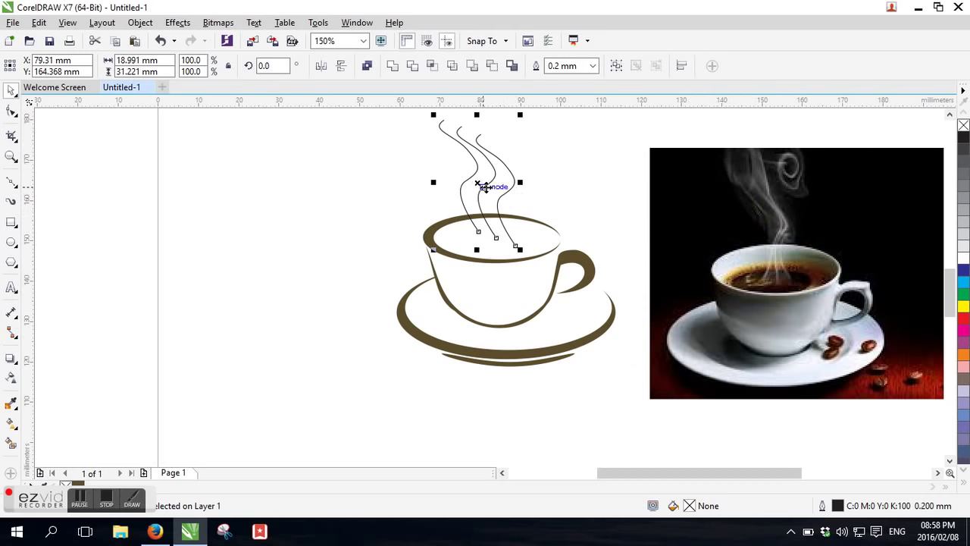
{"action": "left_click", "coordinate": [11, 404]}
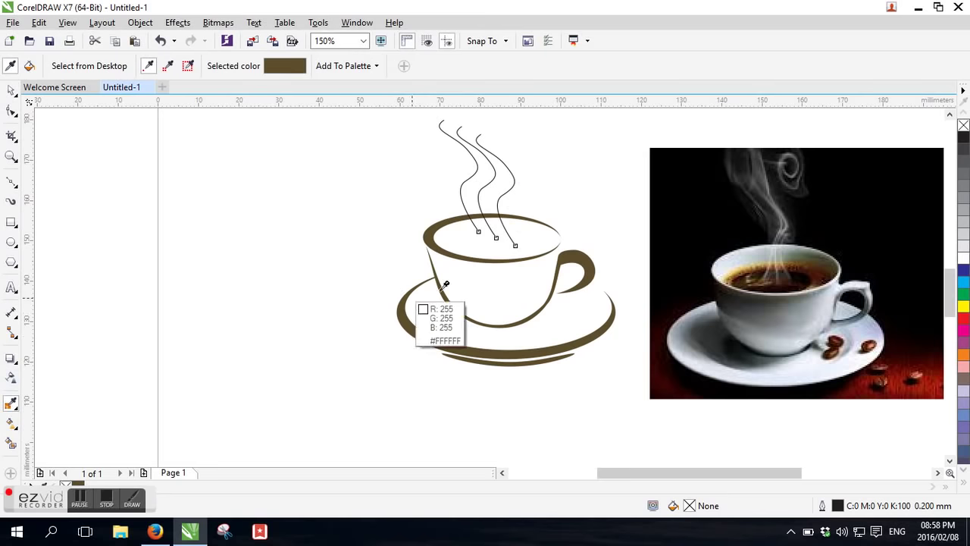
{"action": "left_click", "coordinate": [436, 235]}
{"action": "scroll", "coordinate": [477, 235], "scroll_direction": "up", "scroll_amount": 5}
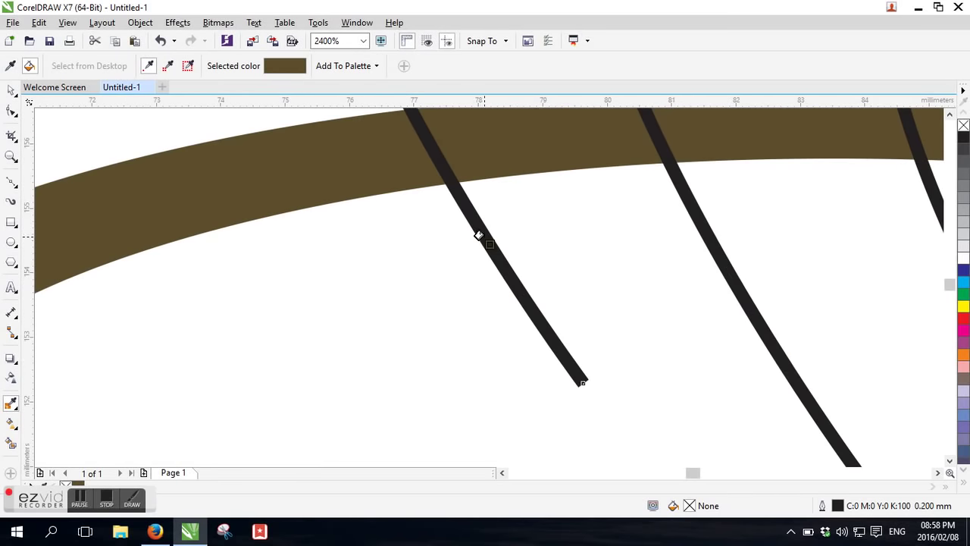
{"action": "left_click", "coordinate": [476, 234]}
{"action": "left_click", "coordinate": [705, 241]}
{"action": "scroll", "coordinate": [462, 262], "scroll_direction": "down", "scroll_amount": 1}
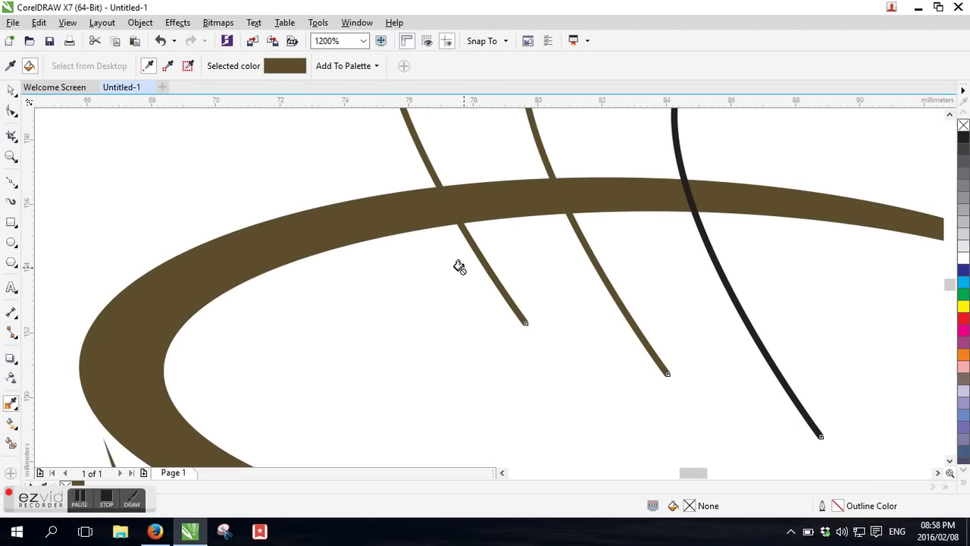
{"action": "left_click", "coordinate": [708, 260]}
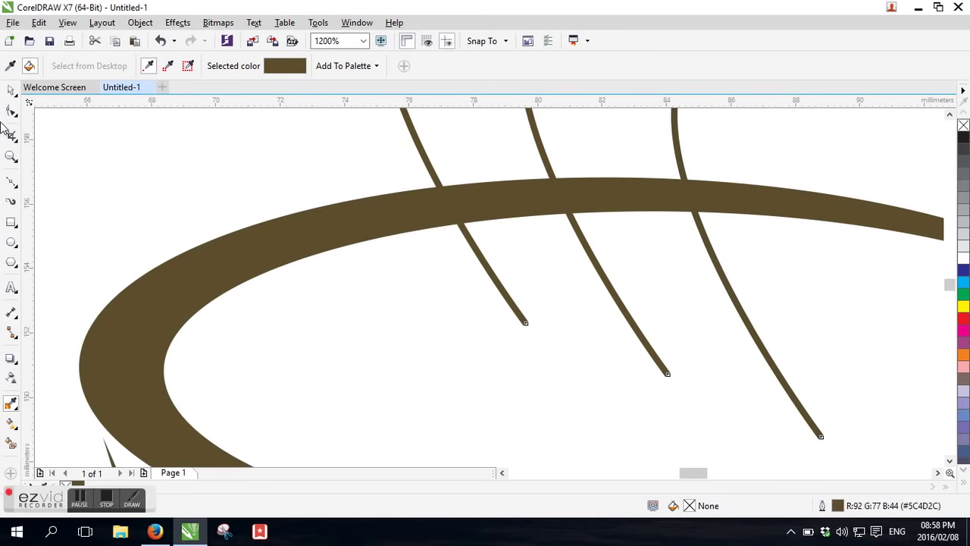
Step: Select the three steam lines together and reduce their height, bringing their upper ends closer to the cup
{"action": "left_click", "coordinate": [11, 90]}
{"action": "scroll", "coordinate": [390, 238], "scroll_direction": "down", "scroll_amount": 3}
{"action": "scroll", "coordinate": [361, 260], "scroll_direction": "down", "scroll_amount": 1}
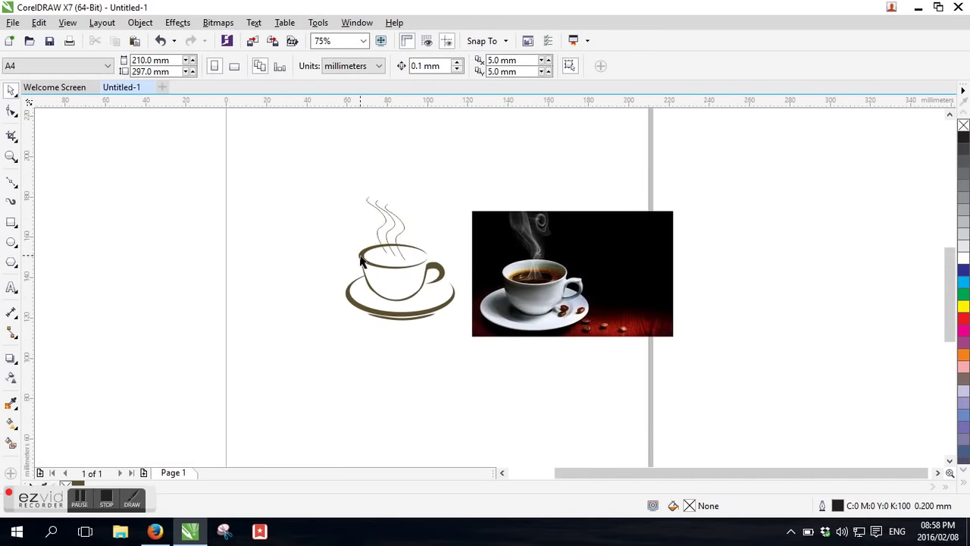
{"action": "scroll", "coordinate": [321, 128], "scroll_direction": "up", "scroll_amount": 2}
{"action": "left_click_drag", "start_coordinate": [374, 173], "coordinate": [517, 376]}
{"action": "left_click_drag", "start_coordinate": [408, 121], "coordinate": [410, 168]}
{"action": "scroll", "coordinate": [552, 205], "scroll_direction": "down", "scroll_amount": 1}
Step: Delete the coffee cup reference photo beside the drawing
{"action": "left_click", "coordinate": [748, 218]}
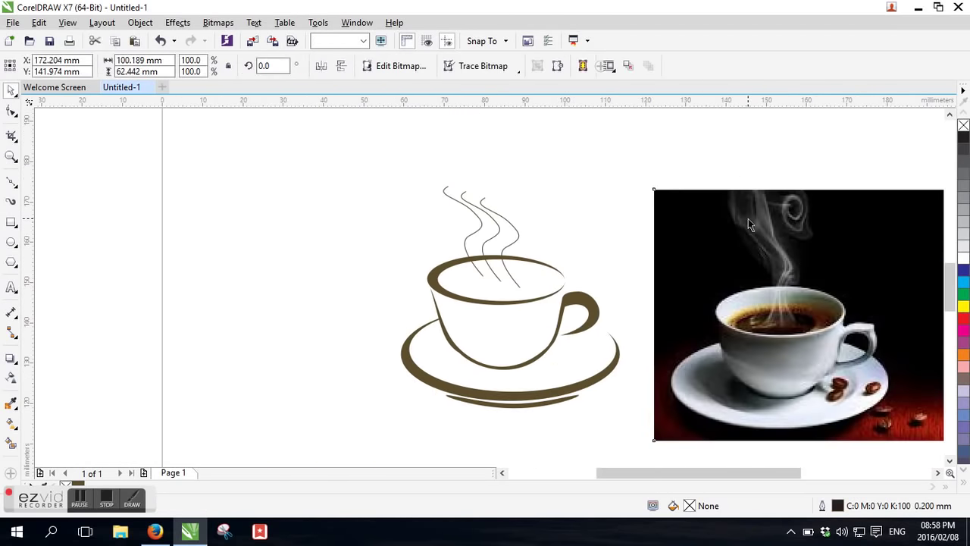
{"action": "scroll", "coordinate": [501, 195], "scroll_direction": "down", "scroll_amount": 1}
{"action": "key", "text": "Delete"}
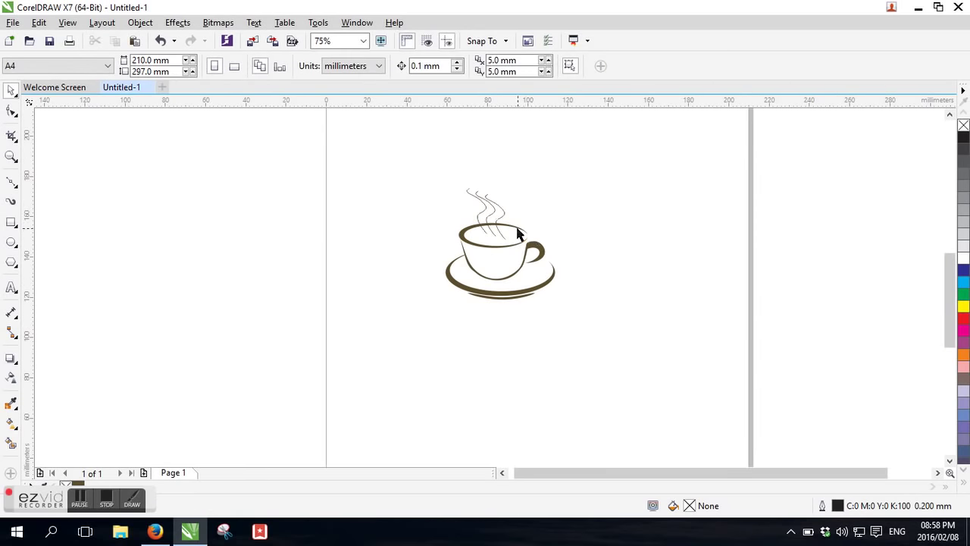
Step: Group the steam, cup and saucer shapes and add a soft black drop shadow with opacity 50 and feather 15
{"action": "scroll", "coordinate": [520, 232], "scroll_direction": "up", "scroll_amount": 1}
{"action": "left_click_drag", "start_coordinate": [448, 199], "coordinate": [311, 125]}
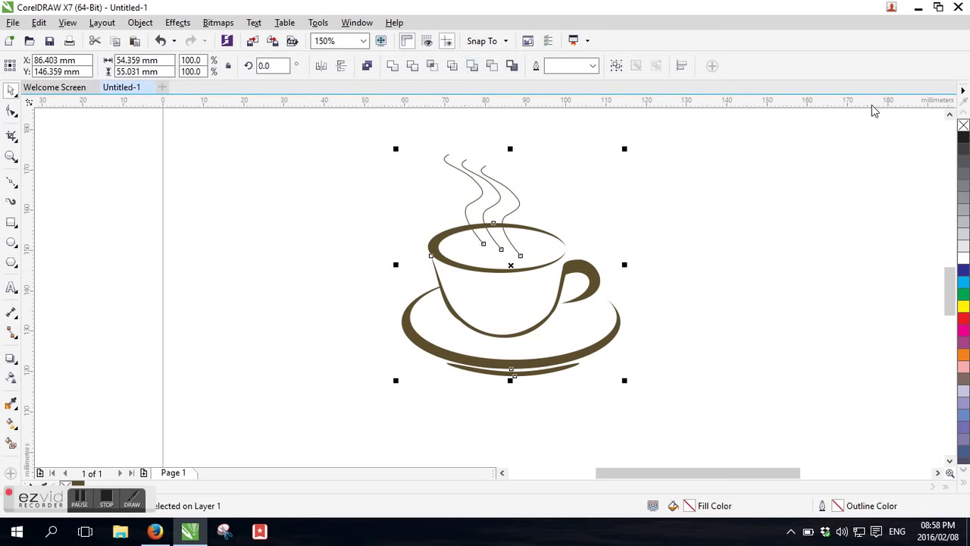
{"action": "left_click", "coordinate": [616, 66]}
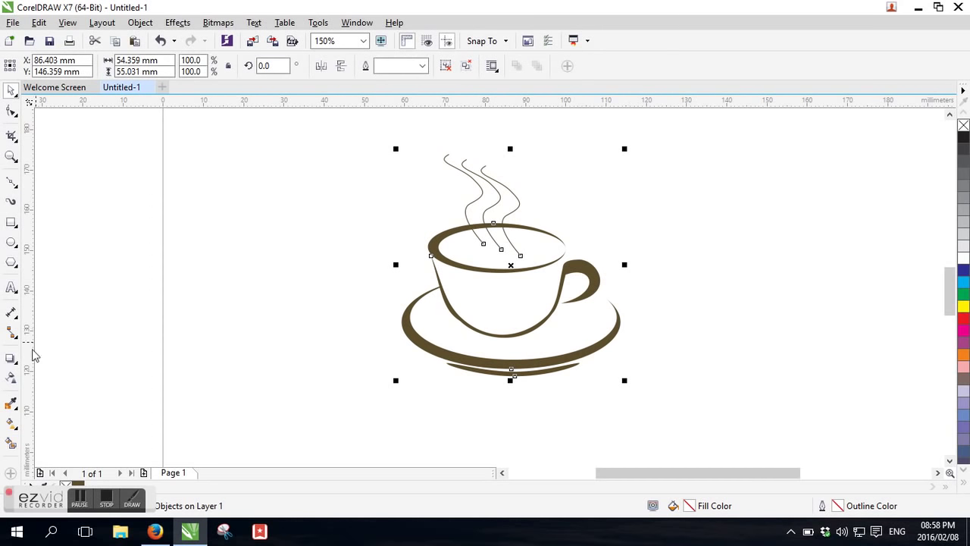
{"action": "left_click", "coordinate": [11, 358]}
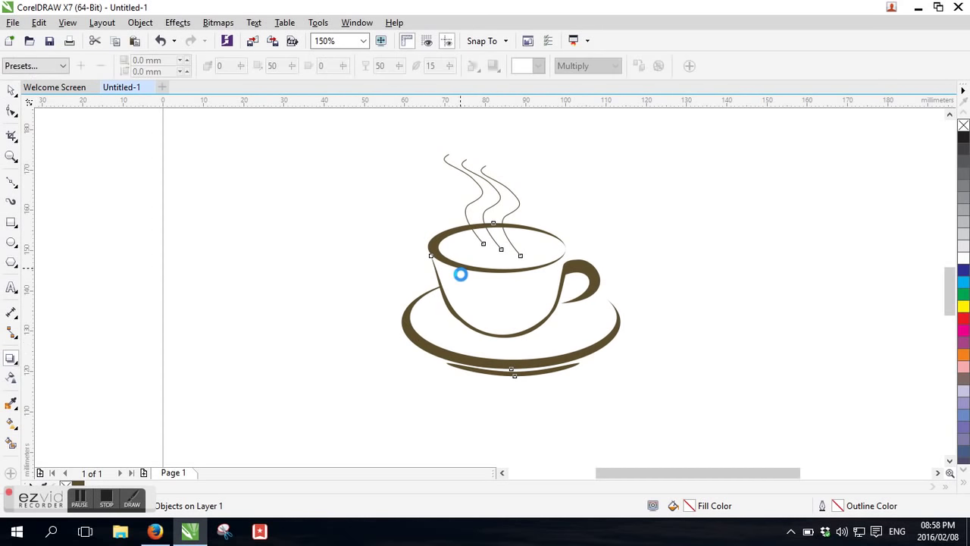
{"action": "left_click_drag", "start_coordinate": [452, 279], "coordinate": [460, 297]}
Step: Center the shadowed cup group on the page, enlarge it to nearly twice its size about its center, and deselect it
{"action": "left_click", "coordinate": [12, 92]}
{"action": "scroll", "coordinate": [436, 263], "scroll_direction": "down", "scroll_amount": 1}
{"action": "left_click_drag", "start_coordinate": [455, 287], "coordinate": [479, 296]}
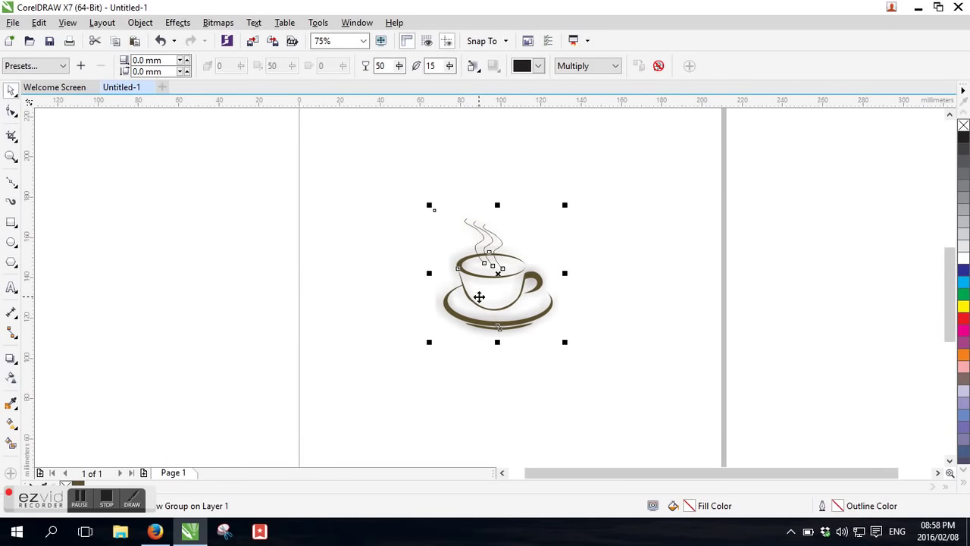
{"action": "key", "text": "p"}
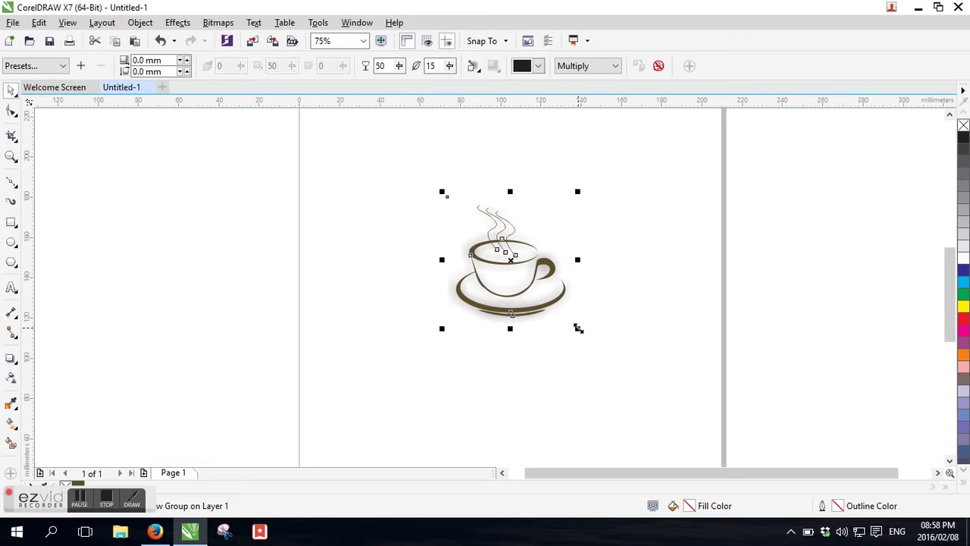
{"action": "left_click_drag", "start_coordinate": [579, 328], "coordinate": [630, 386]}
{"action": "left_click", "coordinate": [269, 245]}
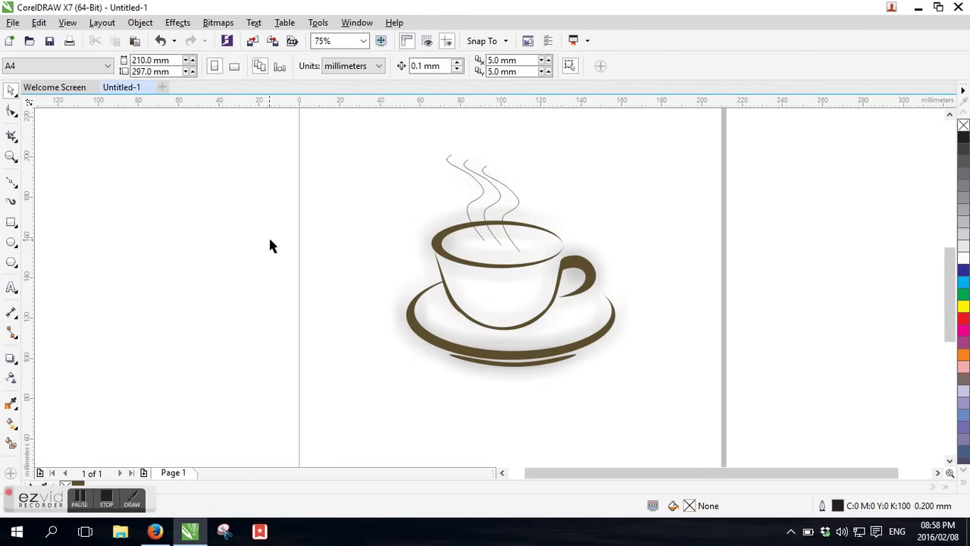
{"action": "scroll", "coordinate": [446, 294], "scroll_direction": "down", "scroll_amount": 2}
{"action": "scroll", "coordinate": [455, 260], "scroll_direction": "up", "scroll_amount": 2}
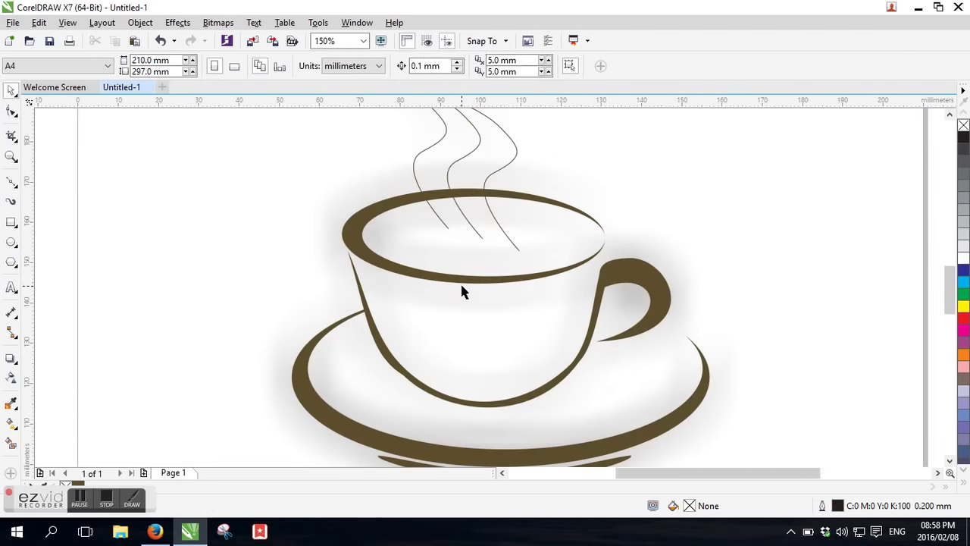
{"action": "scroll", "coordinate": [427, 253], "scroll_direction": "down", "scroll_amount": 2}
{"action": "scroll", "coordinate": [447, 276], "scroll_direction": "up", "scroll_amount": 1}
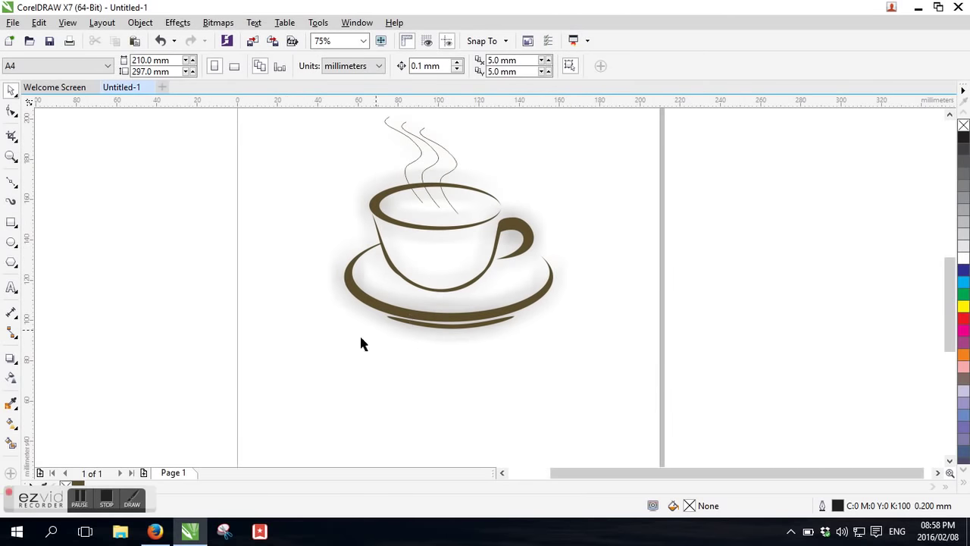
{"action": "scroll", "coordinate": [387, 302], "scroll_direction": "up", "scroll_amount": 1}
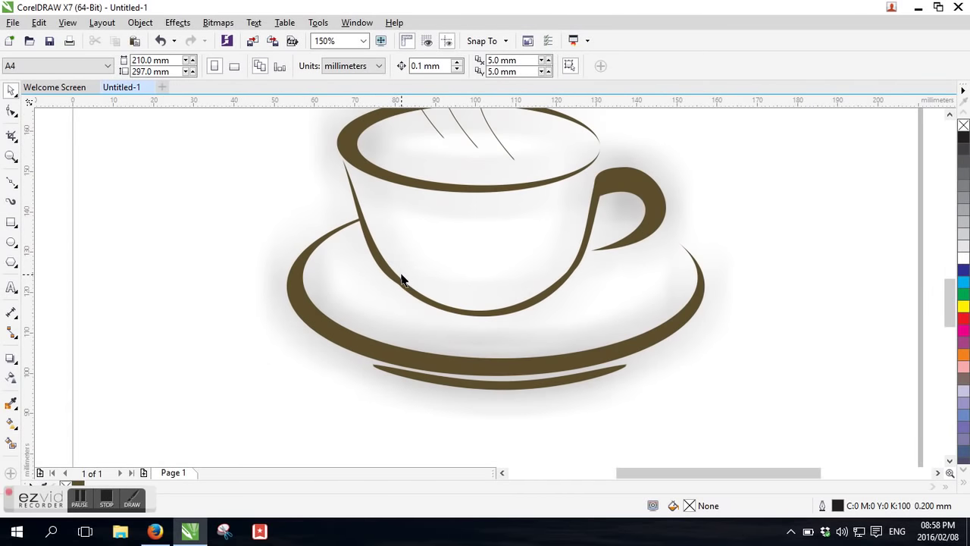
{"action": "scroll", "coordinate": [414, 294], "scroll_direction": "down", "scroll_amount": 1}
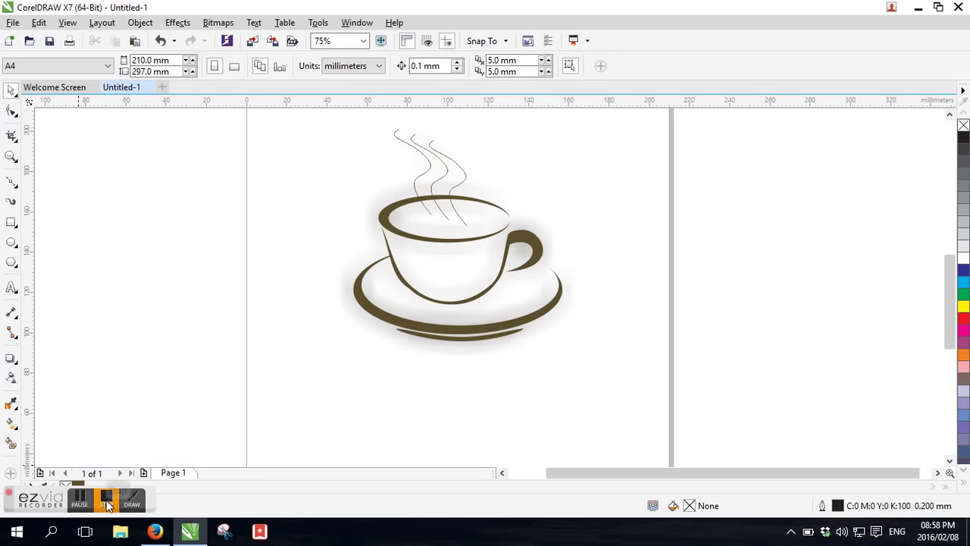